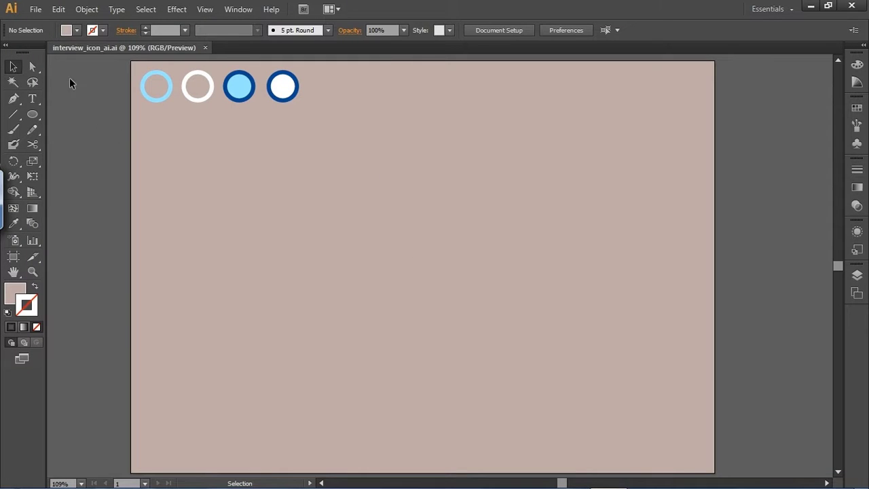
- With the Ellipse tool chosen, target Layer 1 in the Layers panel for the figure
{"action": "left_click", "coordinate": [32, 114]}
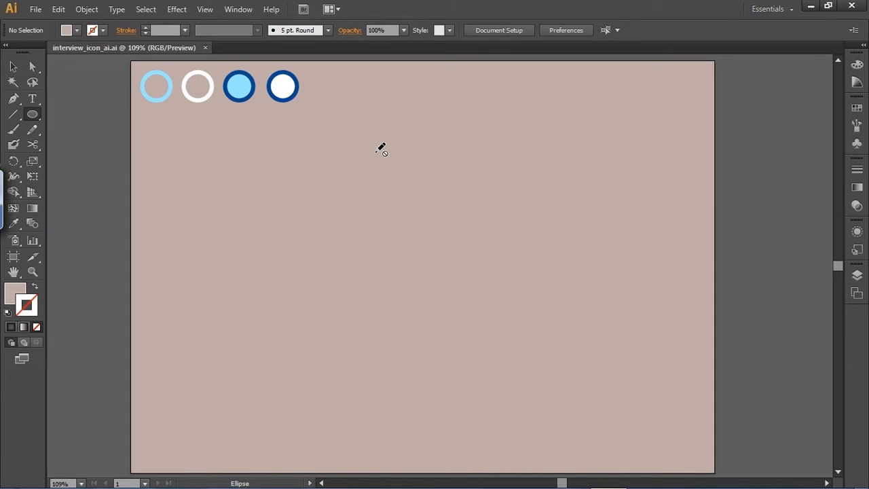
{"action": "left_click", "coordinate": [857, 275]}
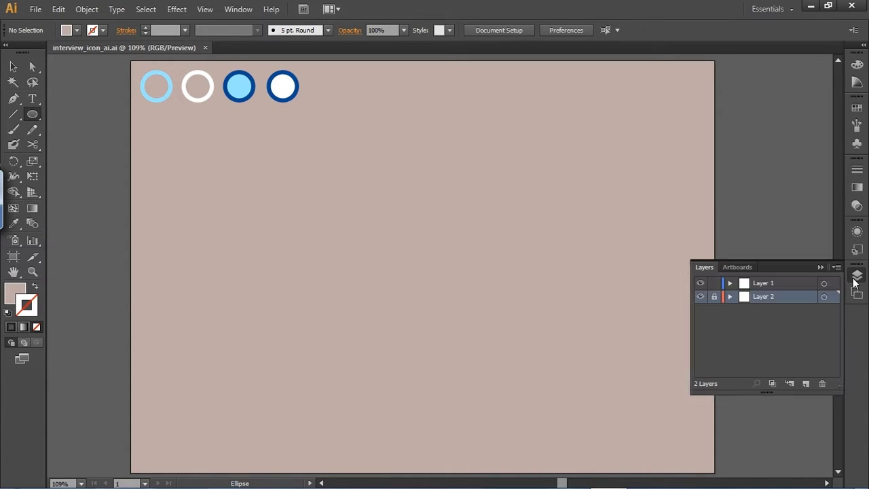
{"action": "left_click", "coordinate": [790, 282]}
{"action": "left_click", "coordinate": [819, 267]}
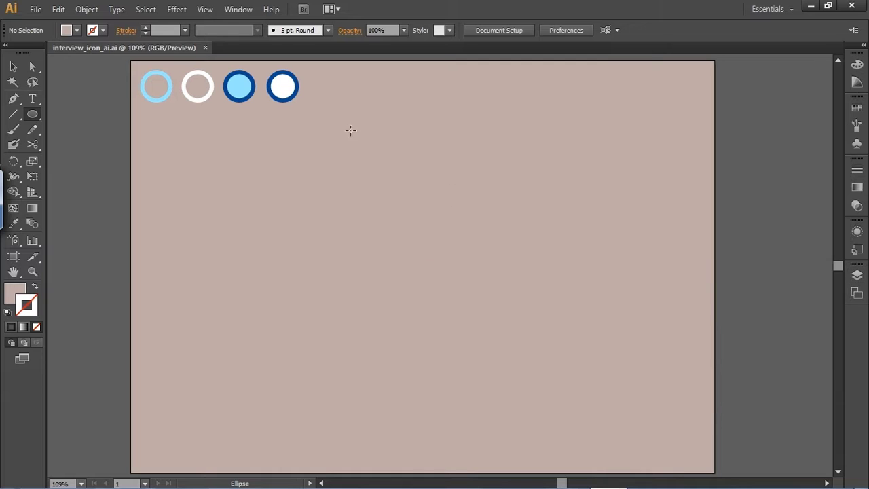
- Draw a circle, give it the fourth swatch's white fill and blue outline, and shrink it
{"action": "left_click_drag", "start_coordinate": [349, 134], "coordinate": [428, 212]}
{"action": "key", "text": "i"}
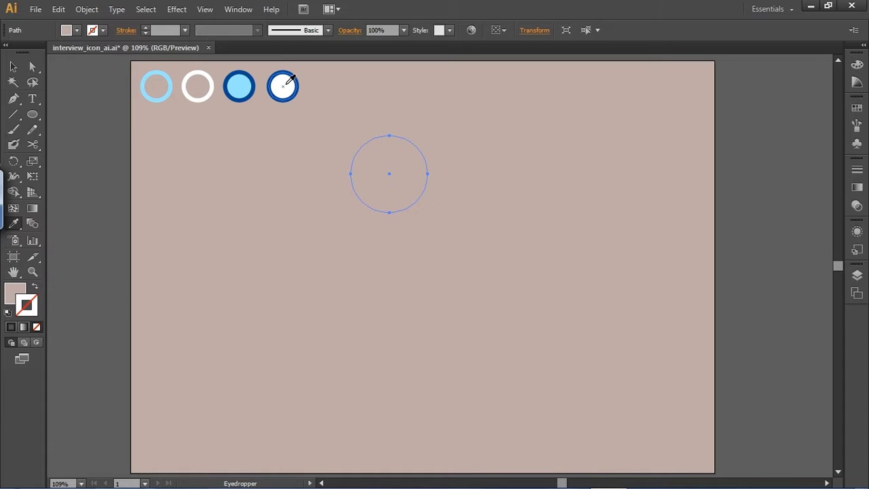
{"action": "left_click", "coordinate": [284, 85]}
{"action": "key", "text": "v"}
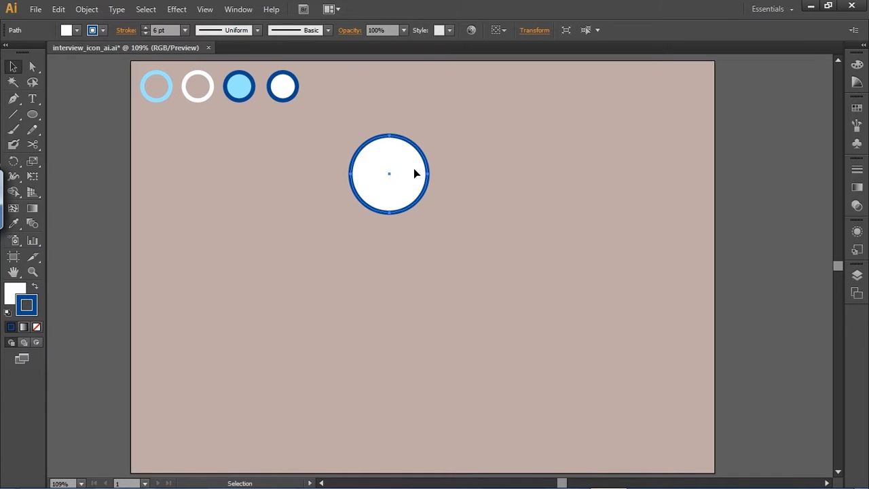
{"action": "left_click_drag", "start_coordinate": [426, 214], "coordinate": [418, 188]}
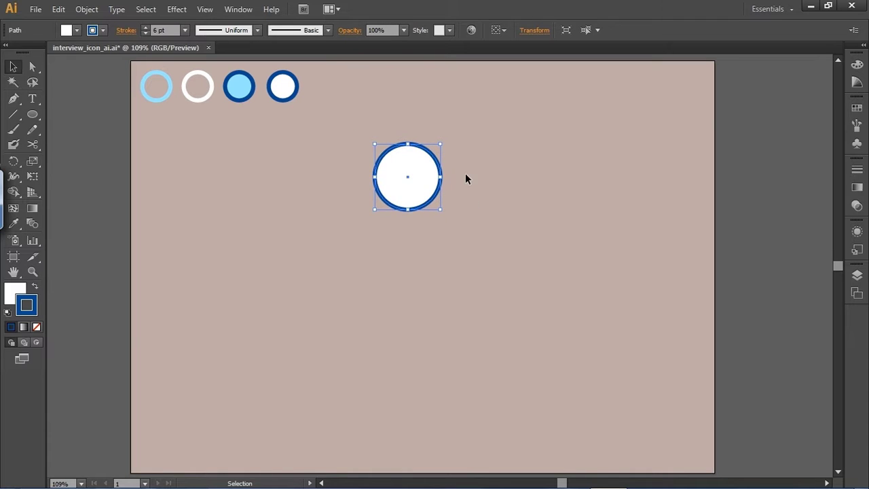
{"action": "left_click", "coordinate": [466, 176]}
{"action": "left_click", "coordinate": [438, 199]}
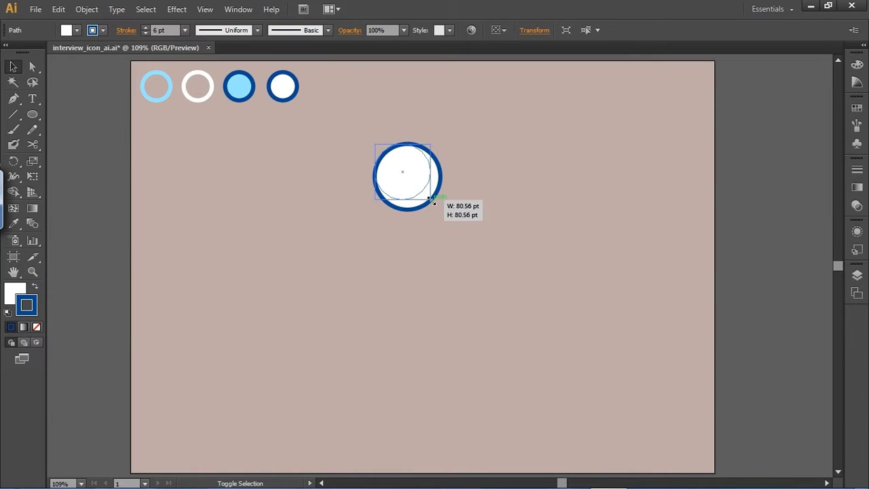
{"action": "left_click_drag", "start_coordinate": [442, 210], "coordinate": [432, 201]}
{"action": "left_click", "coordinate": [451, 194]}
{"action": "left_click", "coordinate": [415, 171]}
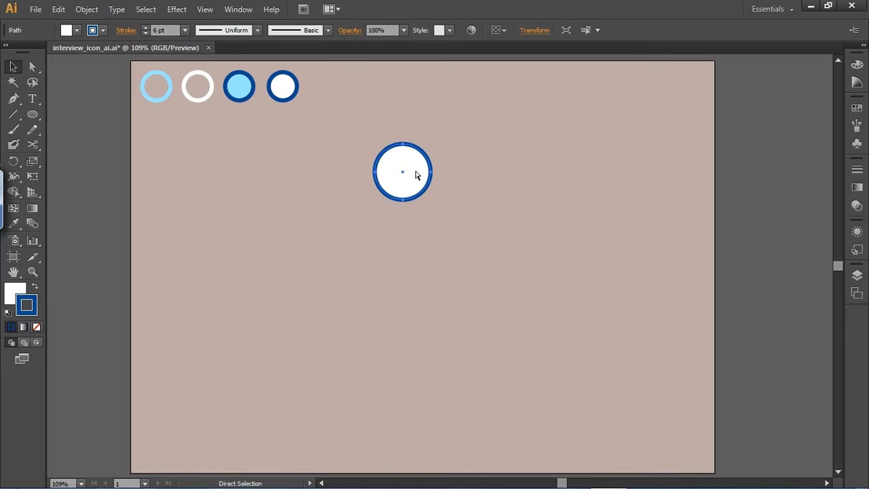
{"action": "left_click", "coordinate": [411, 169], "text": "shift"}
- Duplicate the circle directly below and enlarge the copy to form the body
{"action": "key", "text": "alt+Down"}
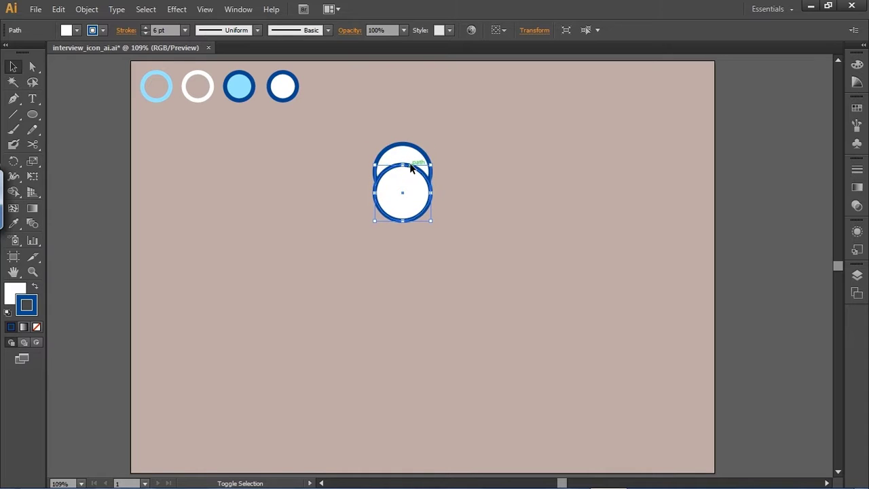
{"action": "key", "text": "shift+Down"}
{"action": "key", "text": "shift+Down"}
{"action": "key", "text": "shift+Down"}
{"action": "key", "text": "shift+Down"}
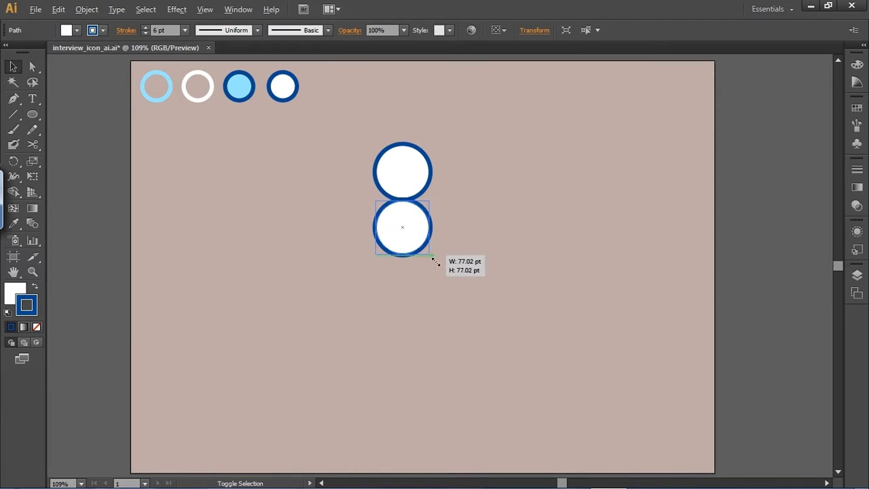
{"action": "left_click_drag", "start_coordinate": [432, 256], "coordinate": [442, 266]}
{"action": "key", "text": "shift+Down"}
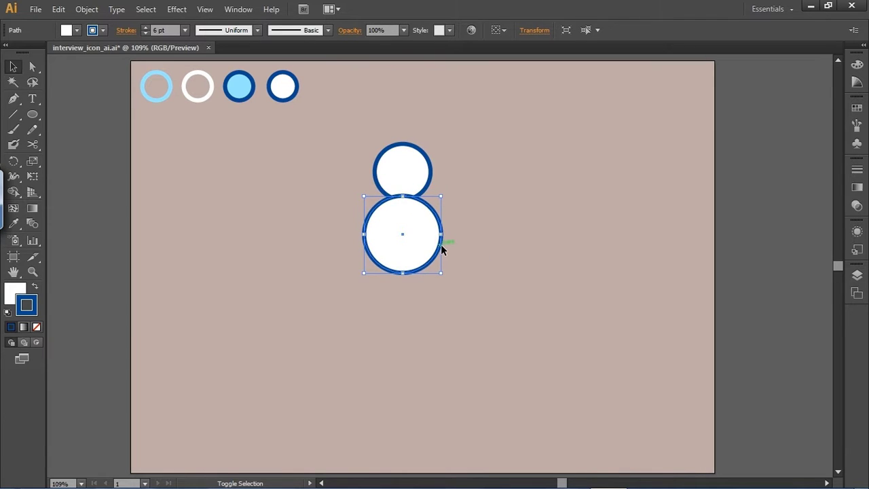
{"action": "key", "text": "shift+Down"}
- Delete the lower circle's bottom anchor to leave an open semicircle for the shoulders
{"action": "key", "text": "a"}
{"action": "left_click_drag", "start_coordinate": [405, 279], "coordinate": [411, 290]}
{"action": "key", "text": "Delete"}
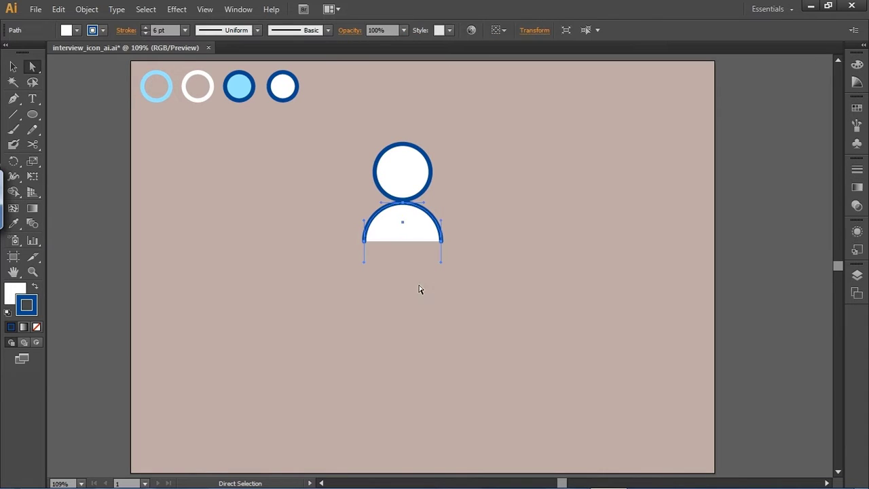
{"action": "key", "text": "v"}
{"action": "left_click", "coordinate": [475, 229]}
{"action": "left_click_drag", "start_coordinate": [464, 270], "coordinate": [355, 222]}
{"action": "left_click", "coordinate": [489, 234]}
- Shrink the head circle slightly about its centre and zoom in on the figure
{"action": "left_click", "coordinate": [432, 185]}
{"action": "left_click_drag", "start_coordinate": [432, 142], "coordinate": [426, 149]}
{"action": "left_click", "coordinate": [507, 267]}
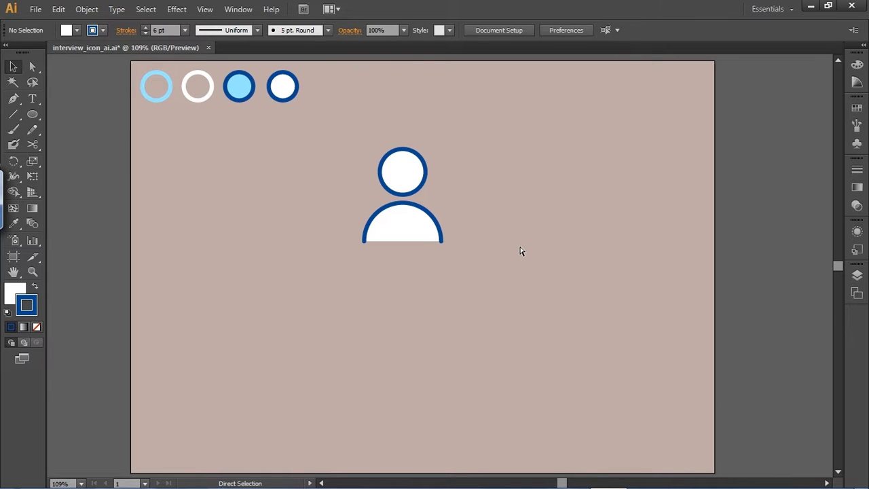
{"action": "key", "text": "ctrl+plus"}
{"action": "left_click", "coordinate": [34, 115]}
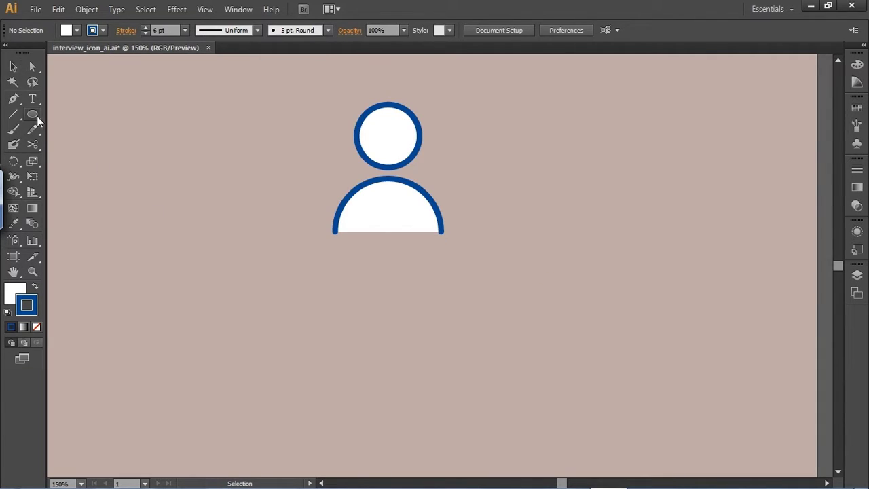
- Draw a small square beside the figure and rotate it 45° into a diamond
{"action": "left_click", "coordinate": [85, 114]}
{"action": "left_click_drag", "start_coordinate": [532, 121], "coordinate": [572, 161]}
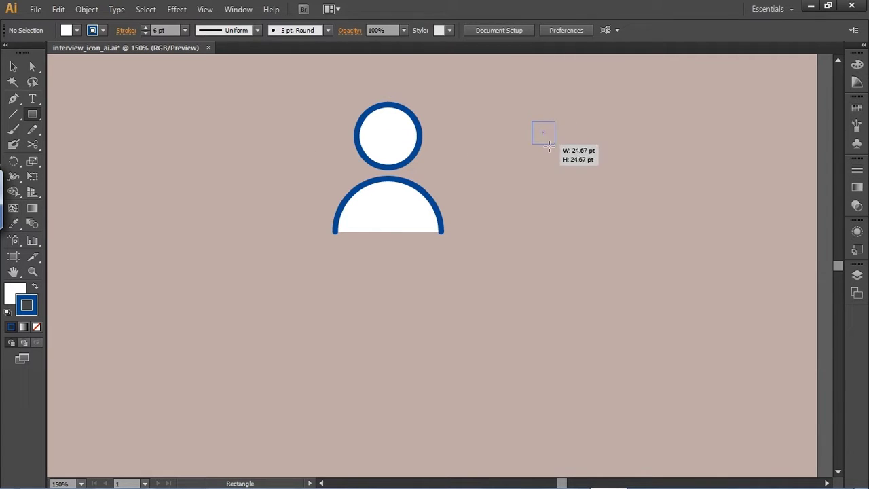
{"action": "key", "text": "v"}
{"action": "left_click_drag", "start_coordinate": [574, 163], "coordinate": [561, 178]}
- Reshape the diamond's anchor points into a thin, elongated kite
{"action": "key", "text": "a"}
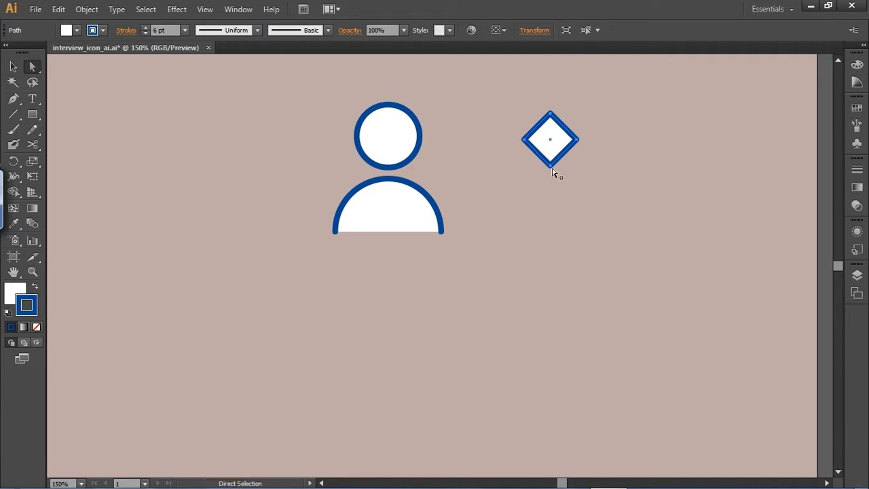
{"action": "left_click", "coordinate": [551, 167]}
{"action": "key", "text": "shift+Down"}
{"action": "key", "text": "shift+Down"}
{"action": "key", "text": "shift+Down"}
{"action": "key", "text": "shift+Down"}
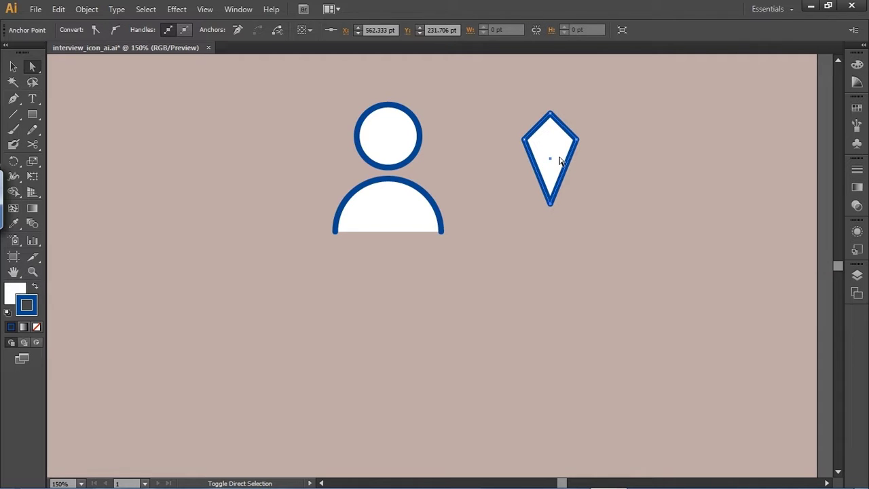
{"action": "left_click_drag", "start_coordinate": [523, 139], "coordinate": [533, 134]}
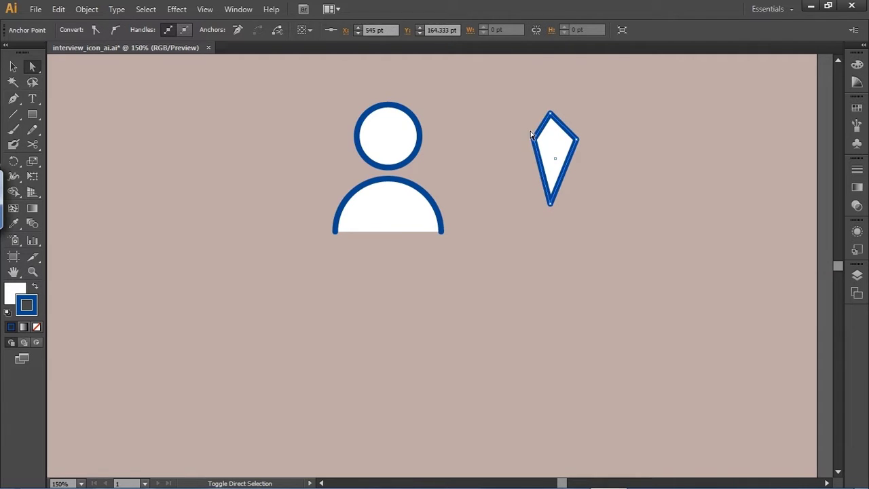
{"action": "key", "text": "shift+Right"}
{"action": "left_click", "coordinate": [577, 139]}
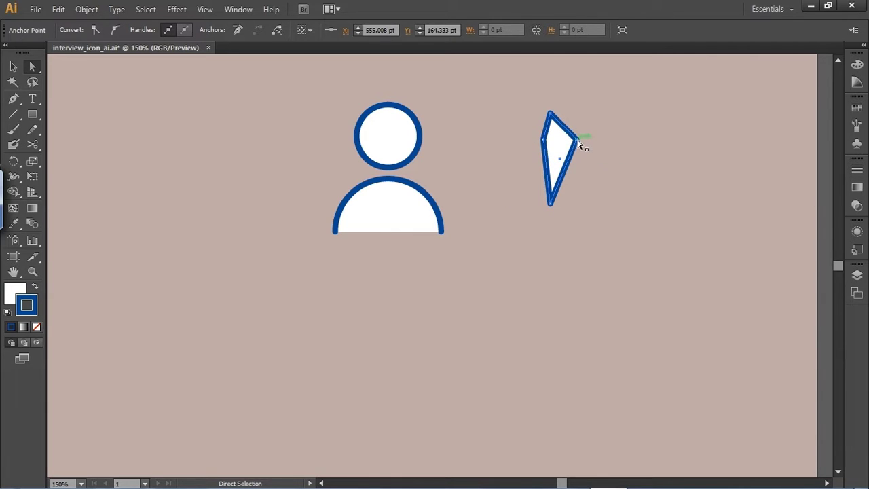
{"action": "key", "text": "shift+Left"}
{"action": "key", "text": "shift+Left"}
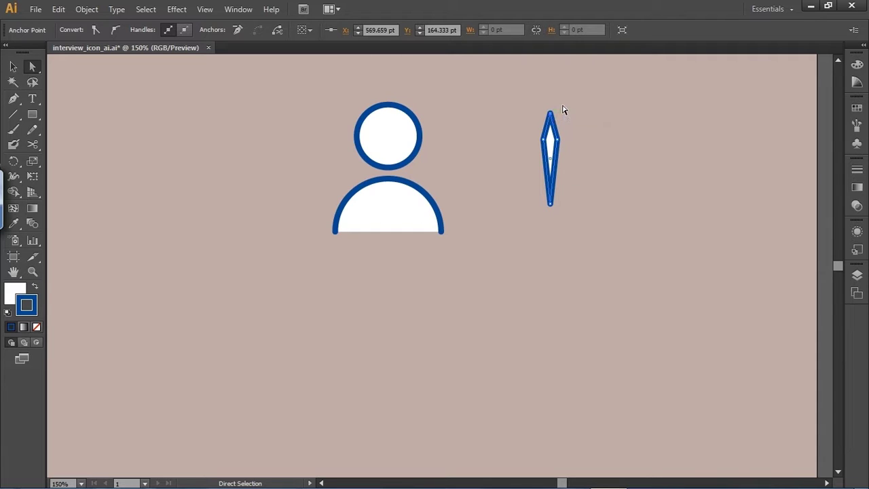
{"action": "key", "text": "Down"}
{"action": "key", "text": "Down"}
{"action": "key", "text": "Down"}
{"action": "key", "text": "Down"}
{"action": "key", "text": "Down"}
{"action": "key", "text": "Down"}
- Move the kite onto the figure's body below the head as a tie
{"action": "key", "text": "v"}
{"action": "left_click", "coordinate": [583, 253]}
{"action": "left_click_drag", "start_coordinate": [578, 200], "coordinate": [527, 105]}
{"action": "left_click_drag", "start_coordinate": [552, 154], "coordinate": [392, 214]}
{"action": "left_click_drag", "start_coordinate": [487, 261], "coordinate": [342, 127]}
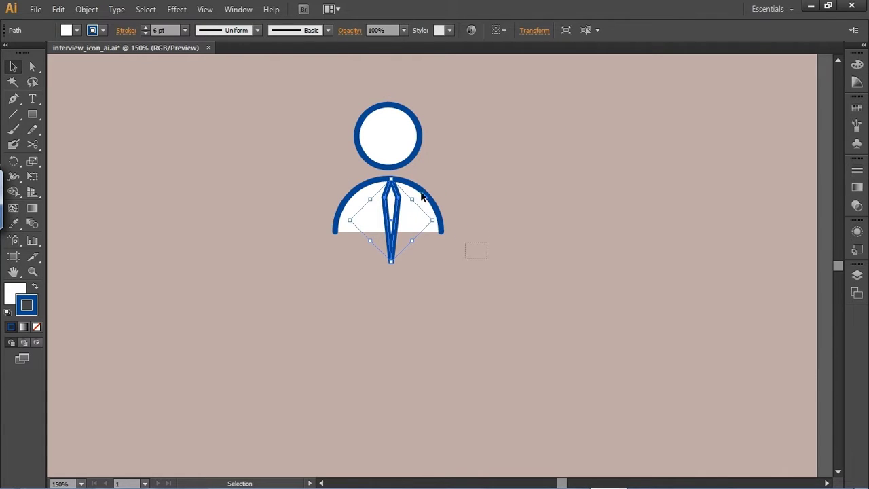
- Center head, body and tie horizontally, then make the tie solid blue with no outline
{"action": "left_click", "coordinate": [538, 30]}
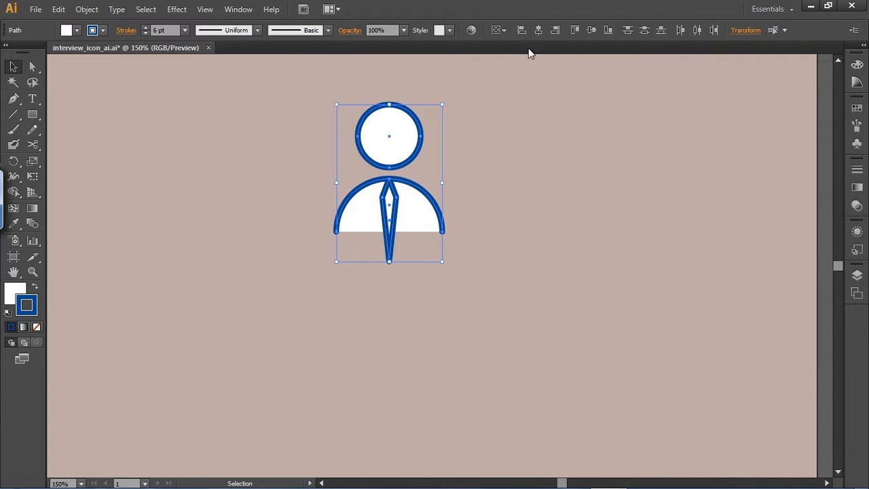
{"action": "left_click", "coordinate": [492, 147]}
{"action": "left_click", "coordinate": [389, 217]}
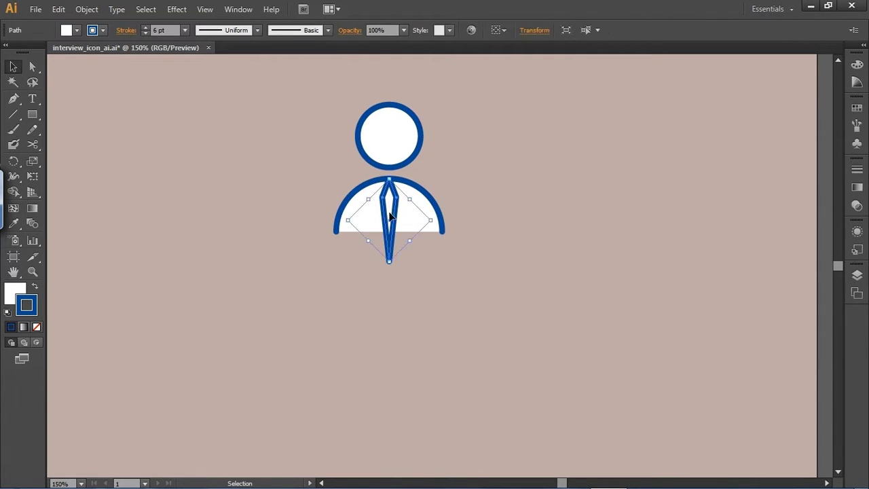
{"action": "left_click", "coordinate": [35, 287]}
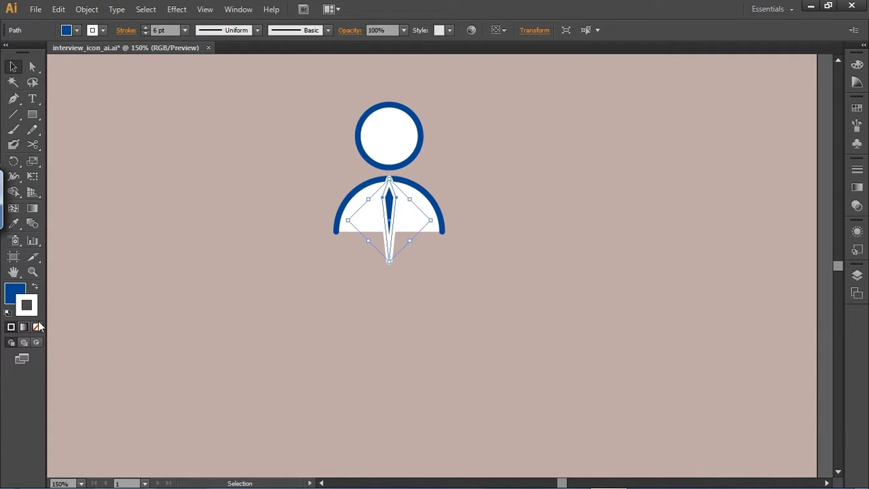
{"action": "left_click", "coordinate": [37, 327]}
{"action": "left_click_drag", "start_coordinate": [190, 291], "coordinate": [508, 254]}
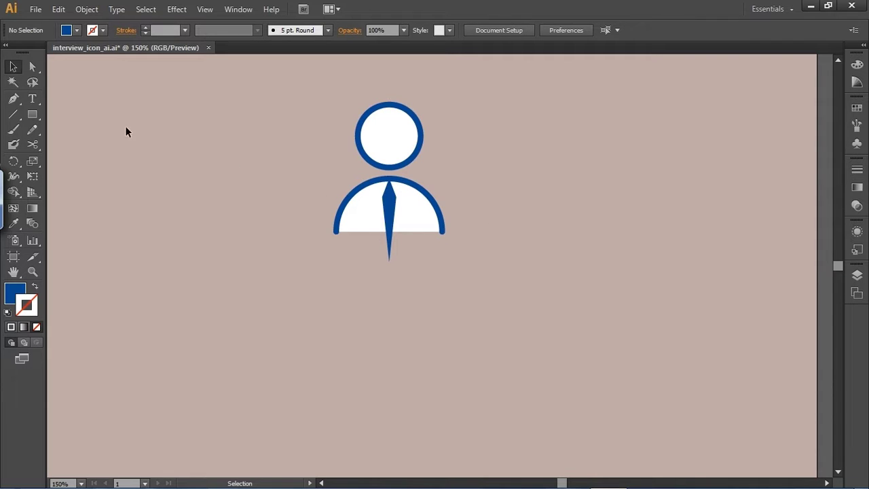
{"action": "left_click_drag", "start_coordinate": [33, 115], "coordinate": [62, 129]}
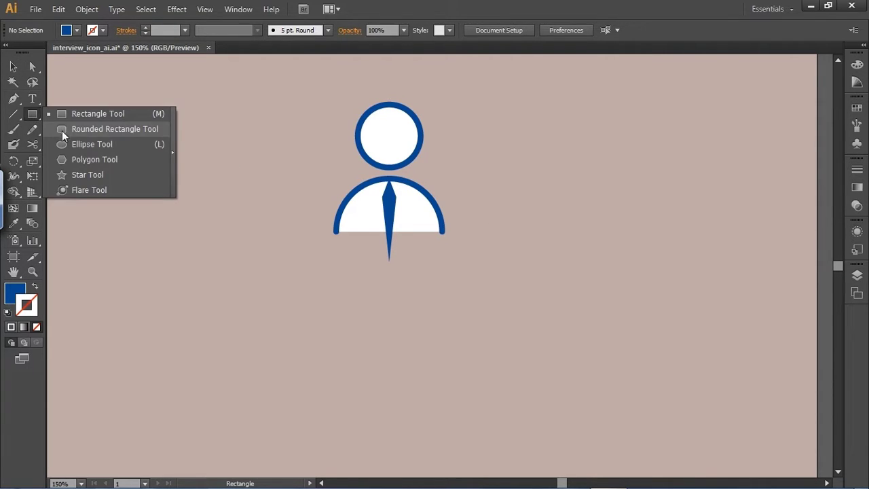
- Draw a long rounded countertop bar with the head's white fill and blue outline, shifted right
{"action": "left_click_drag", "start_coordinate": [200, 229], "coordinate": [500, 245]}
{"action": "key", "text": "v"}
{"action": "key", "text": "i"}
{"action": "left_click", "coordinate": [412, 136]}
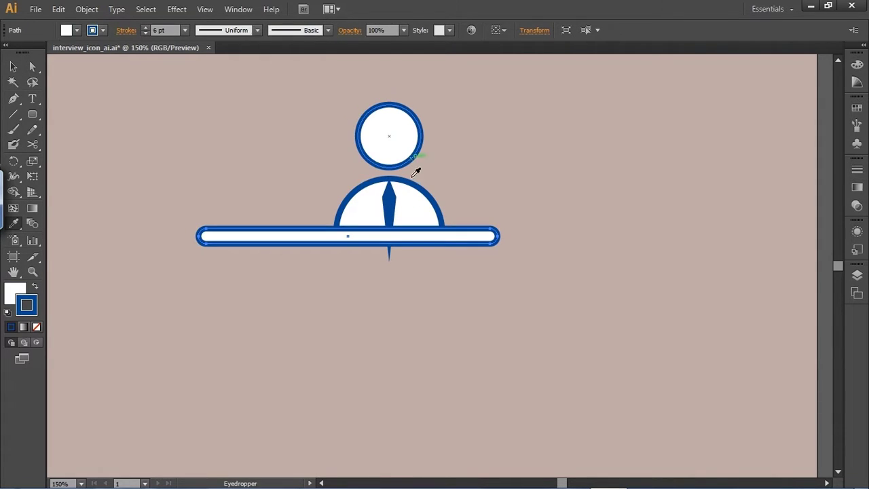
{"action": "key", "text": "v"}
{"action": "left_click", "coordinate": [516, 188]}
{"action": "left_click_drag", "start_coordinate": [482, 236], "coordinate": [553, 240]}
{"action": "left_click", "coordinate": [565, 192]}
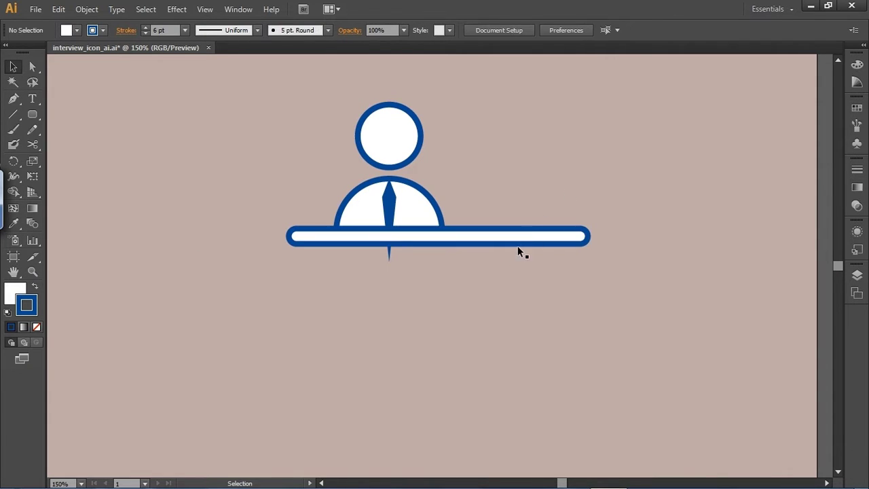
- Draw the desk body below the bar, send it backward and nudge it up
{"action": "left_click", "coordinate": [32, 114]}
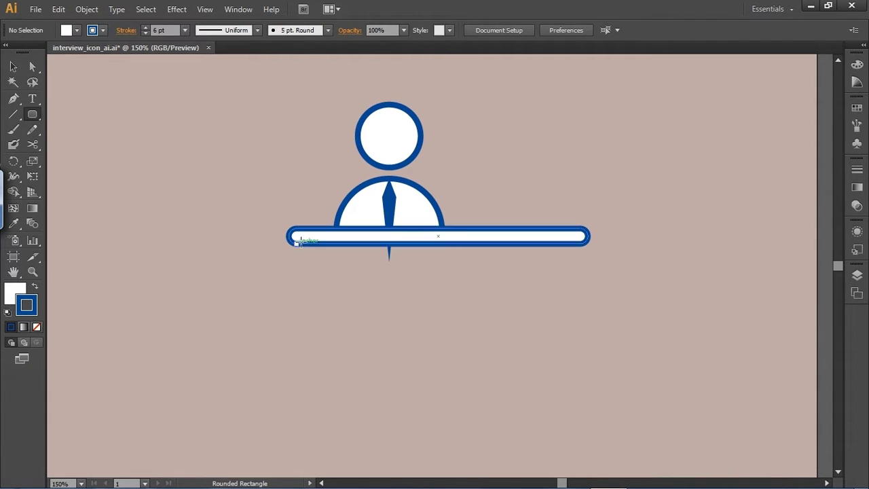
{"action": "left_click_drag", "start_coordinate": [301, 236], "coordinate": [578, 351]}
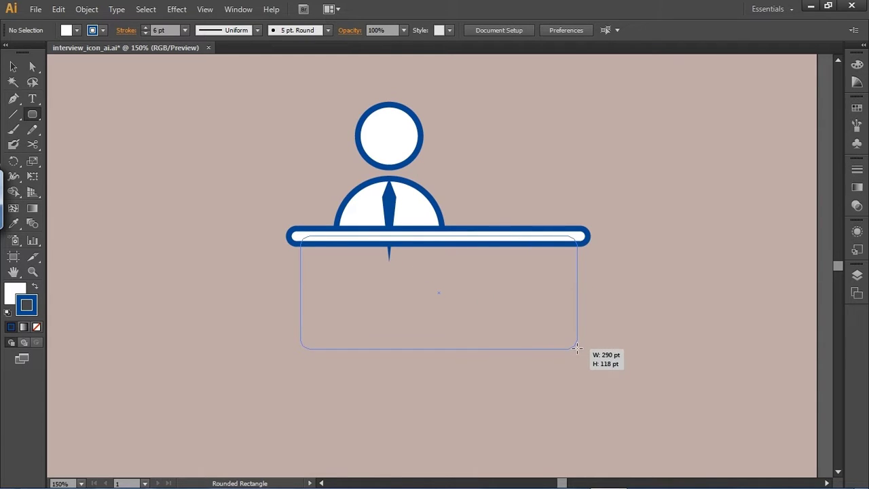
{"action": "left_click_drag", "start_coordinate": [579, 351], "coordinate": [578, 347]}
{"action": "key", "text": "v"}
{"action": "left_click_drag", "start_coordinate": [646, 314], "coordinate": [566, 216]}
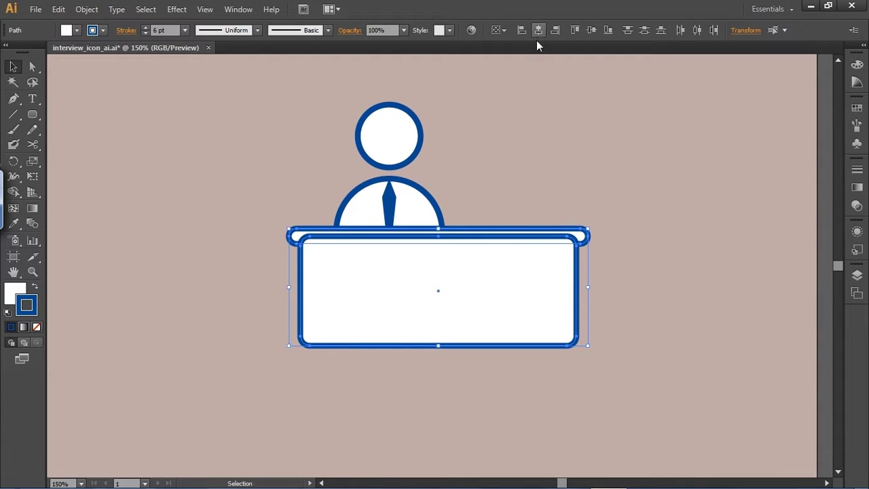
{"action": "left_click", "coordinate": [548, 115]}
{"action": "left_click", "coordinate": [563, 271]}
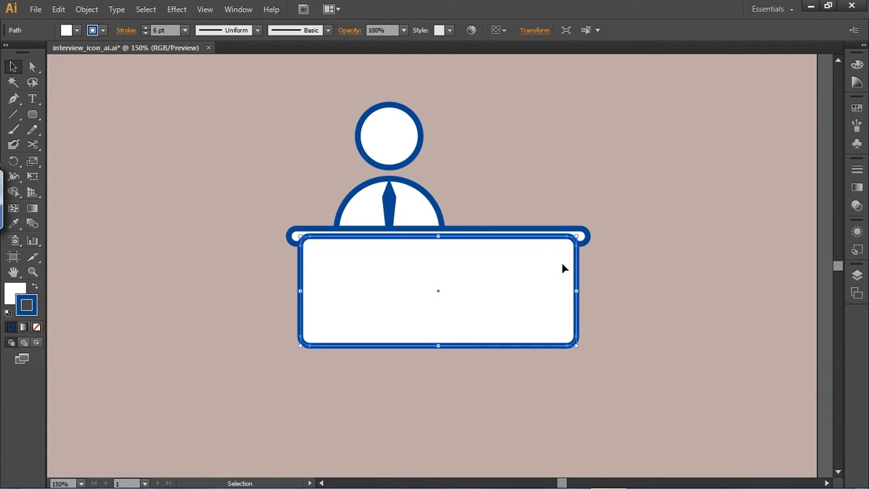
{"action": "key", "text": "ctrl+bracketleft"}
{"action": "key", "text": "Up"}
{"action": "key", "text": "Up"}
{"action": "key", "text": "Up"}
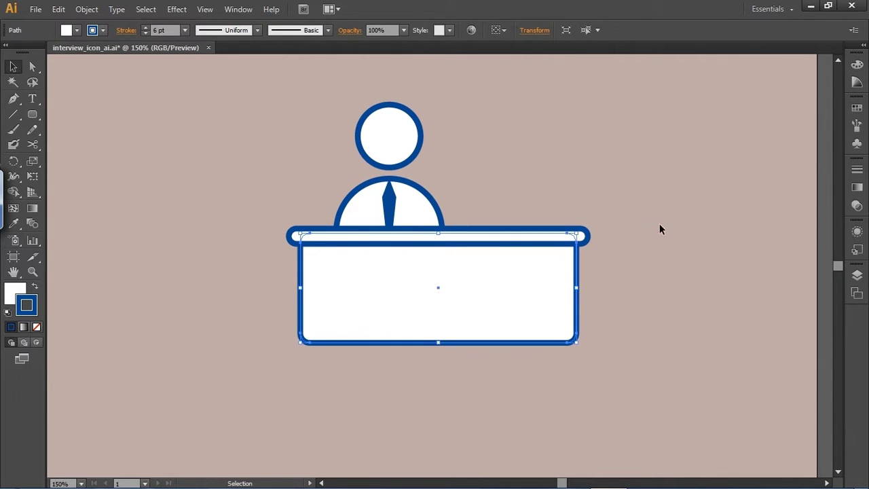
{"action": "left_click", "coordinate": [665, 251]}
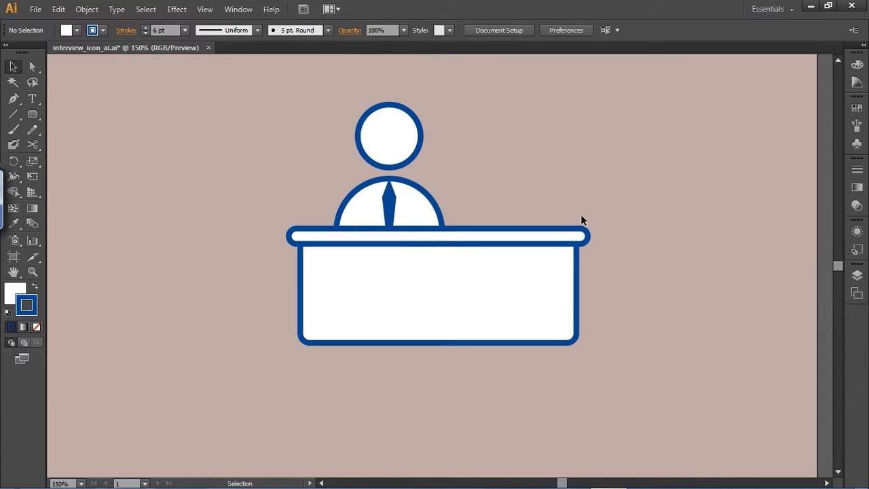
- Draw a monitor rectangle on the desk, stacked behind the desk but before the shoulder
{"action": "left_click_drag", "start_coordinate": [629, 254], "coordinate": [551, 261]}
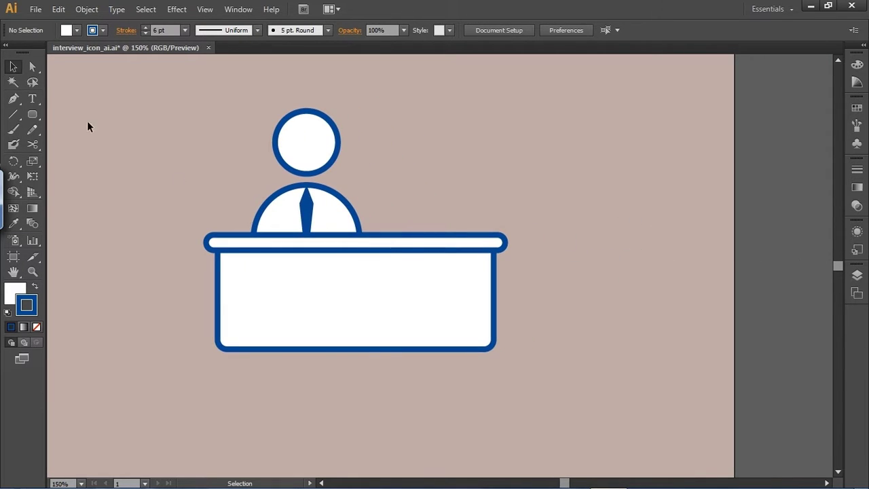
{"action": "left_click", "coordinate": [33, 116]}
{"action": "left_click_drag", "start_coordinate": [391, 150], "coordinate": [514, 222]}
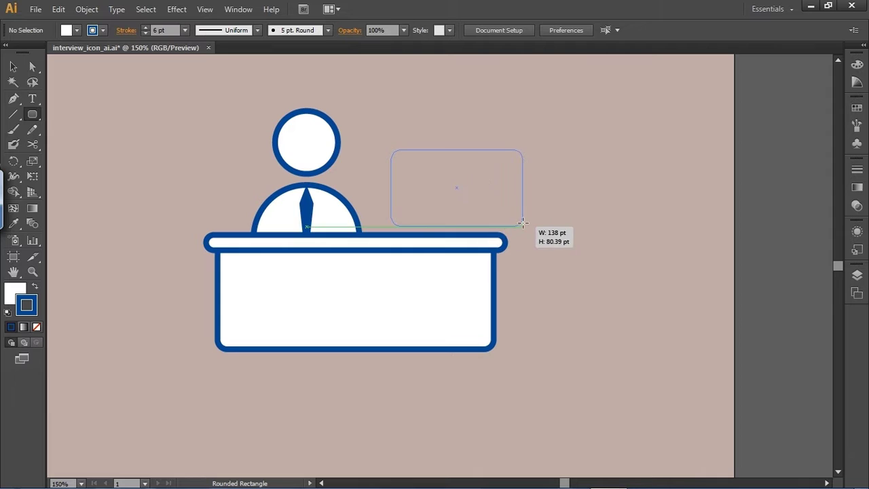
{"action": "key", "text": "v"}
{"action": "left_click_drag", "start_coordinate": [466, 178], "coordinate": [424, 190]}
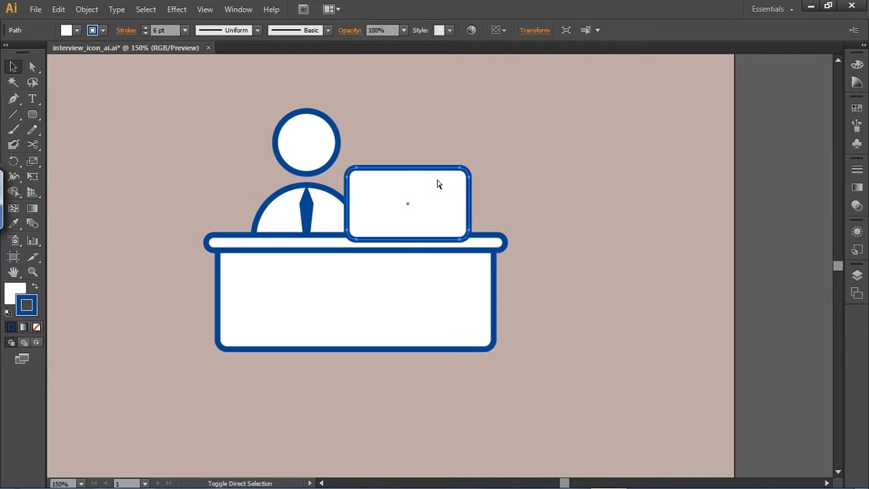
{"action": "key", "text": "ctrl+shift+bracketleft"}
{"action": "key", "text": "a"}
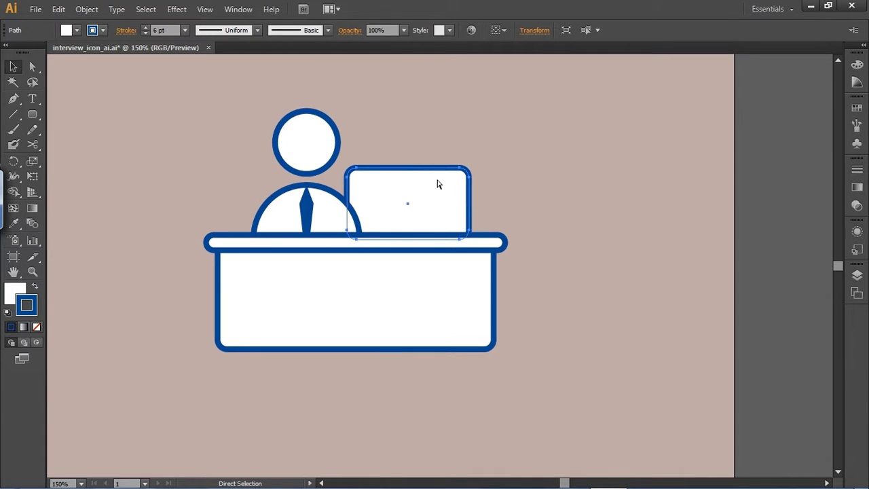
{"action": "key", "text": "ctrl+bracketright"}
{"action": "key", "text": "v"}
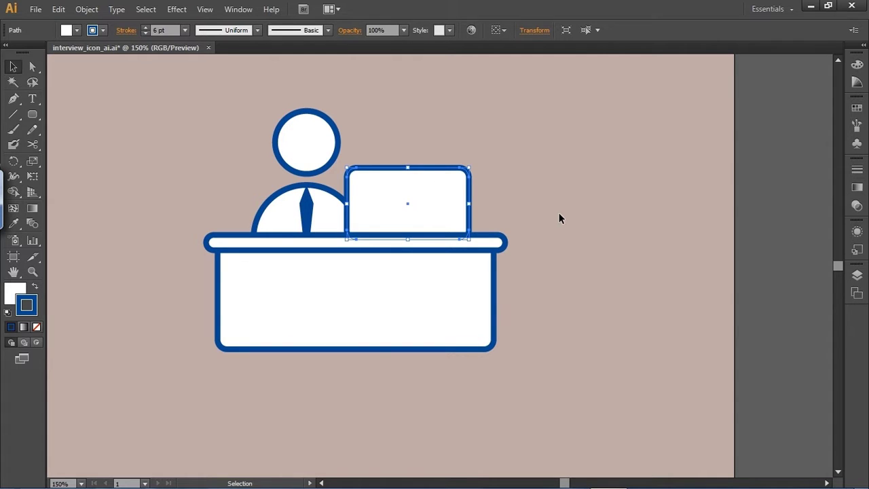
{"action": "left_click", "coordinate": [561, 235]}
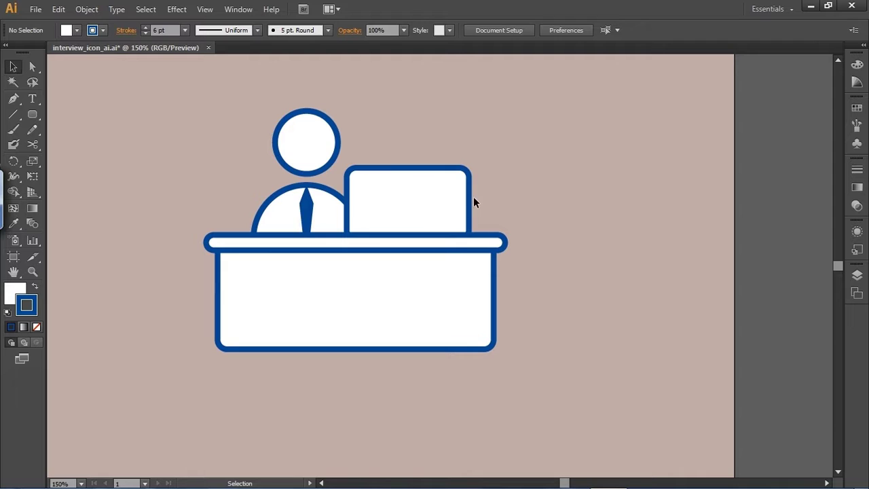
{"action": "left_click", "coordinate": [408, 185]}
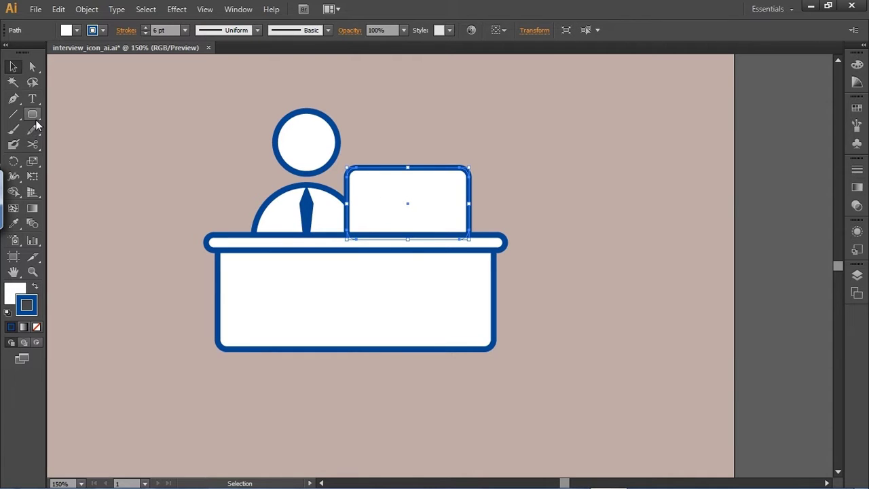
- Shear the monitor into a slanted laptop screen and settle it onto the desk
{"action": "left_click", "coordinate": [34, 161]}
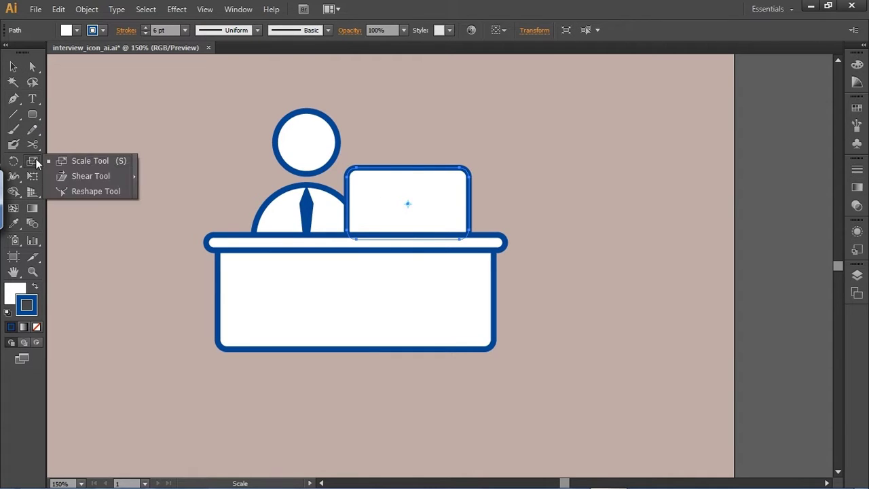
{"action": "left_click", "coordinate": [79, 177]}
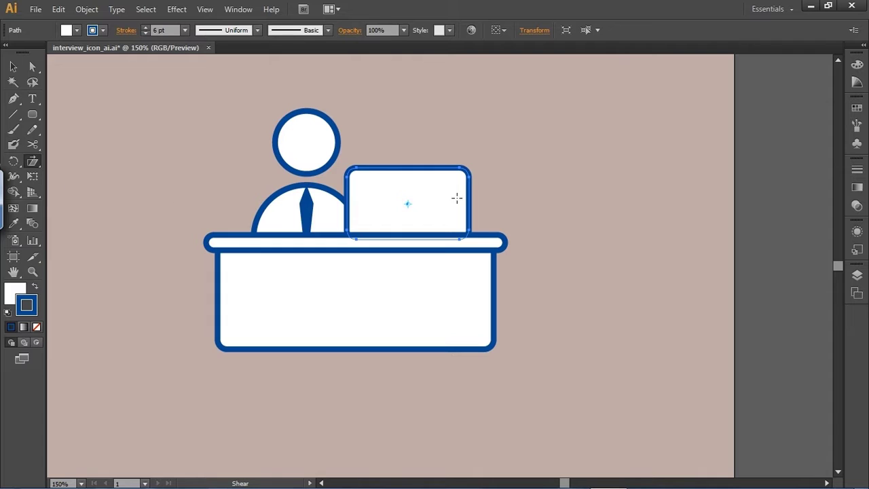
{"action": "left_click_drag", "start_coordinate": [424, 171], "coordinate": [480, 153]}
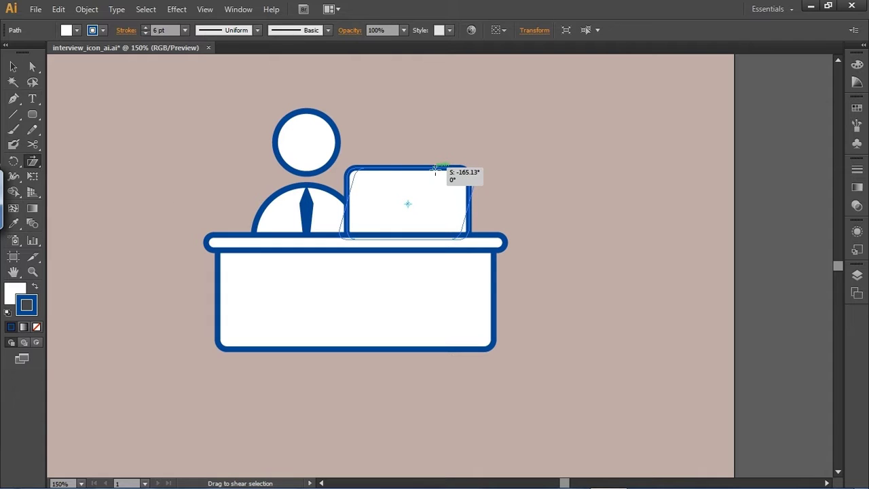
{"action": "key", "text": "v"}
{"action": "left_click", "coordinate": [538, 146]}
{"action": "left_click", "coordinate": [407, 170]}
{"action": "left_click_drag", "start_coordinate": [409, 167], "coordinate": [408, 172]}
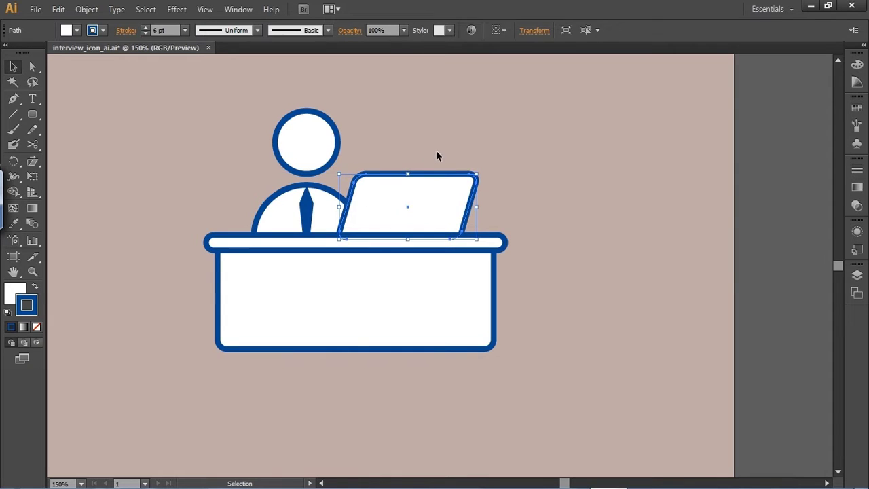
{"action": "left_click", "coordinate": [594, 240]}
{"action": "left_click_drag", "start_coordinate": [234, 112], "coordinate": [320, 209]}
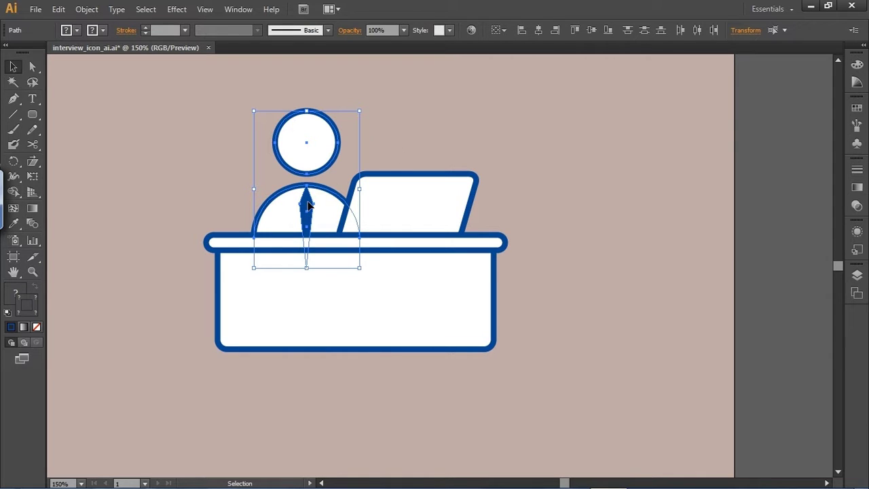
- Copy the interviewer down-right in front of the desk and delete the copy's tie
{"action": "left_click_drag", "start_coordinate": [311, 206], "coordinate": [466, 278]}
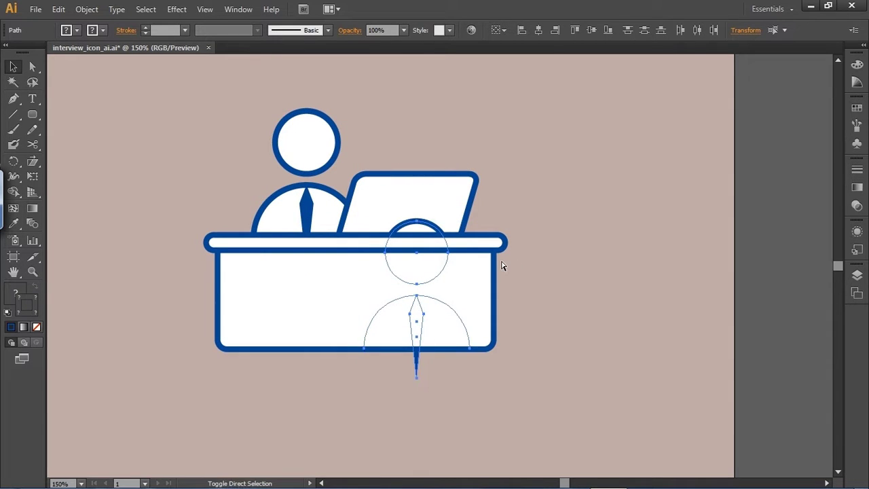
{"action": "mouse_move", "coordinate": [417, 264]}
{"action": "left_mouse_down"}
{"action": "mouse_move", "coordinate": [463, 204]}
{"action": "mouse_move", "coordinate": [481, 199]}
{"action": "mouse_move", "coordinate": [460, 212]}
{"action": "left_mouse_up"}
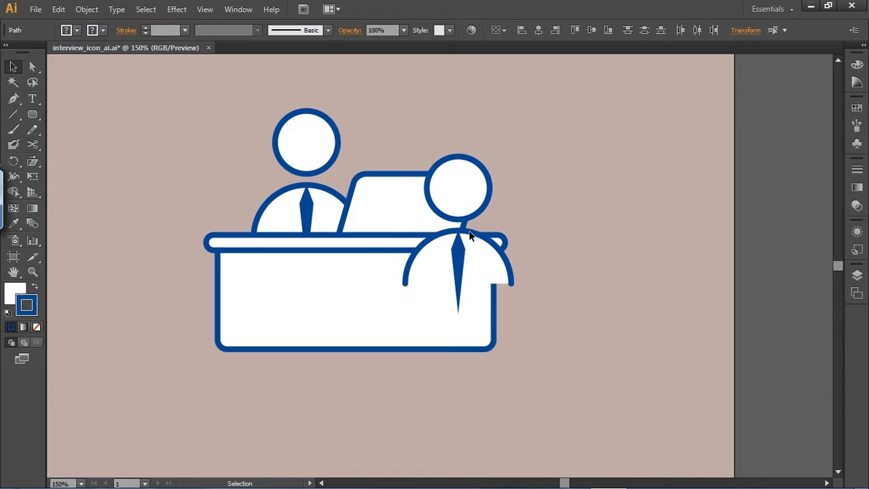
{"action": "left_click", "coordinate": [458, 256]}
{"action": "key", "text": "Delete"}
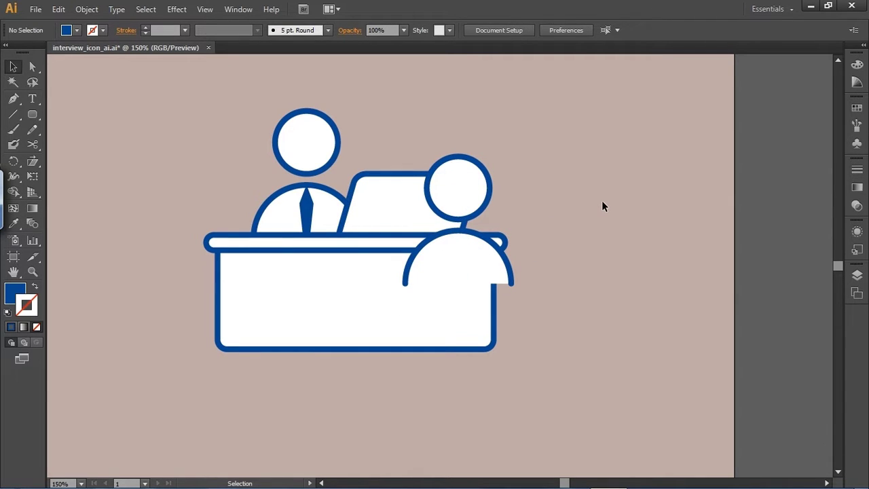
- Draw a rounded rectangle over the candidate's lower body with the desk's white fill and 6 pt blue outline
{"action": "left_click", "coordinate": [32, 114]}
{"action": "mouse_move", "coordinate": [381, 256]}
{"action": "left_mouse_down"}
{"action": "mouse_move", "coordinate": [543, 361]}
{"action": "mouse_move", "coordinate": [540, 400]}
{"action": "left_mouse_up"}
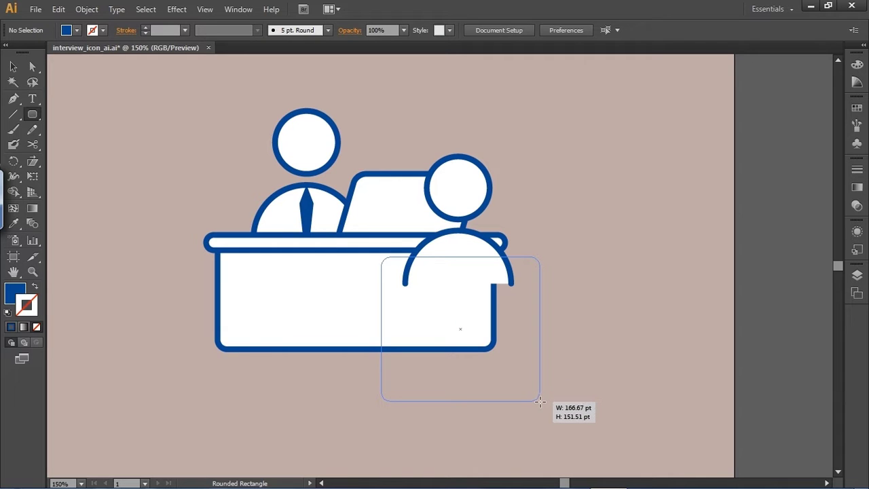
{"action": "left_click_drag", "start_coordinate": [540, 402], "coordinate": [541, 400]}
{"action": "key", "text": "v"}
{"action": "key", "text": "i"}
{"action": "left_click", "coordinate": [339, 285]}
{"action": "key", "text": "v"}
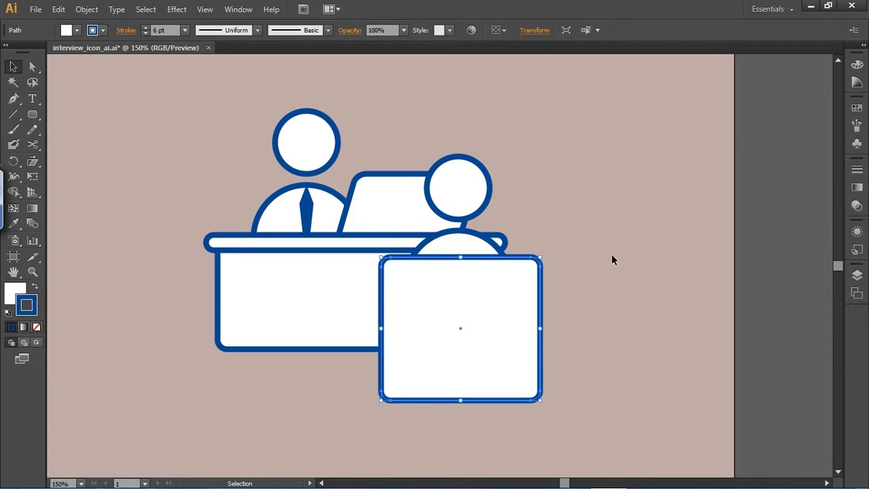
{"action": "left_click", "coordinate": [612, 253]}
{"action": "left_click", "coordinate": [522, 307]}
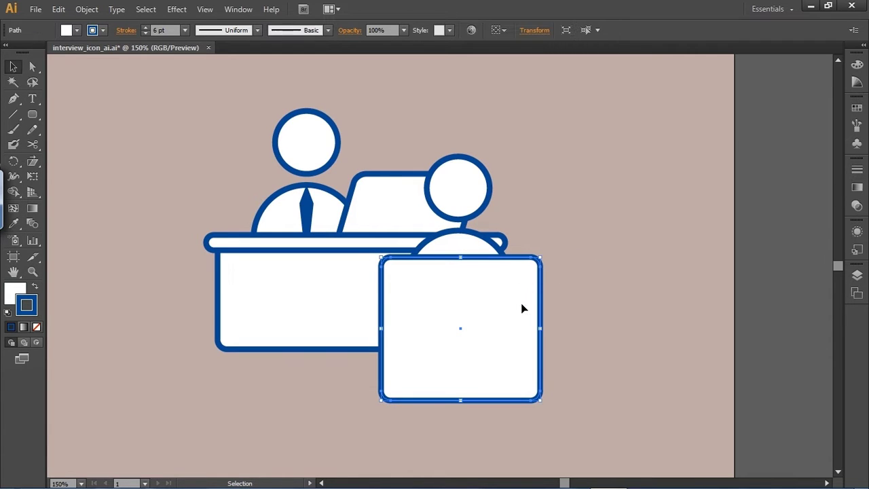
{"action": "left_click", "coordinate": [605, 285]}
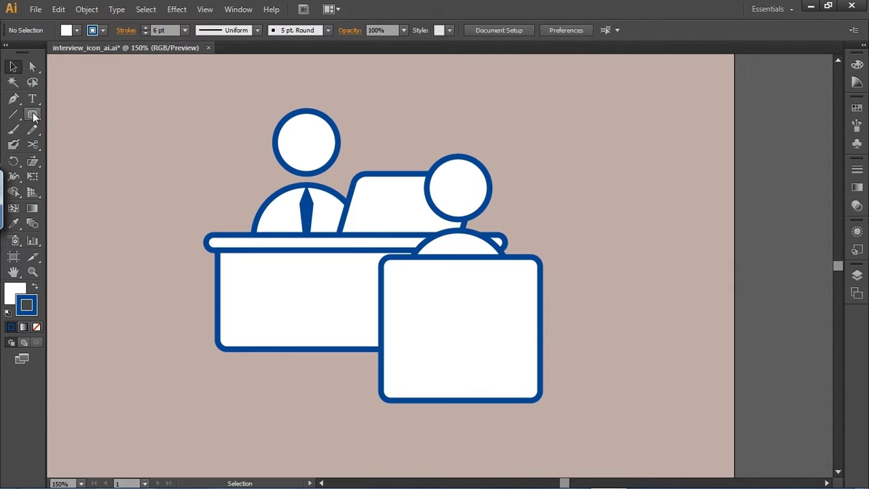
- Draw a narrow rectangle at the chair's lower left, bottom-aligned and sent behind the chair back
{"action": "left_click_drag", "start_coordinate": [33, 115], "coordinate": [102, 113]}
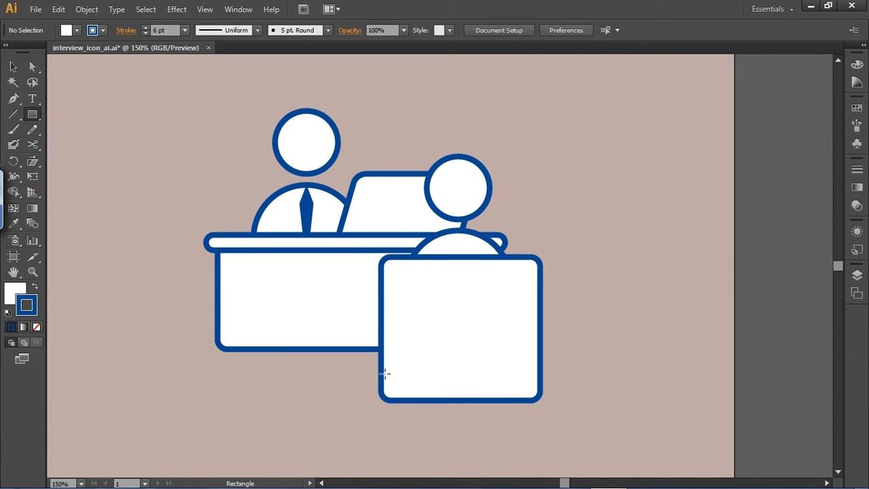
{"action": "mouse_move", "coordinate": [360, 316]}
{"action": "left_mouse_down"}
{"action": "mouse_move", "coordinate": [402, 405]}
{"action": "mouse_move", "coordinate": [407, 397]}
{"action": "left_mouse_up"}
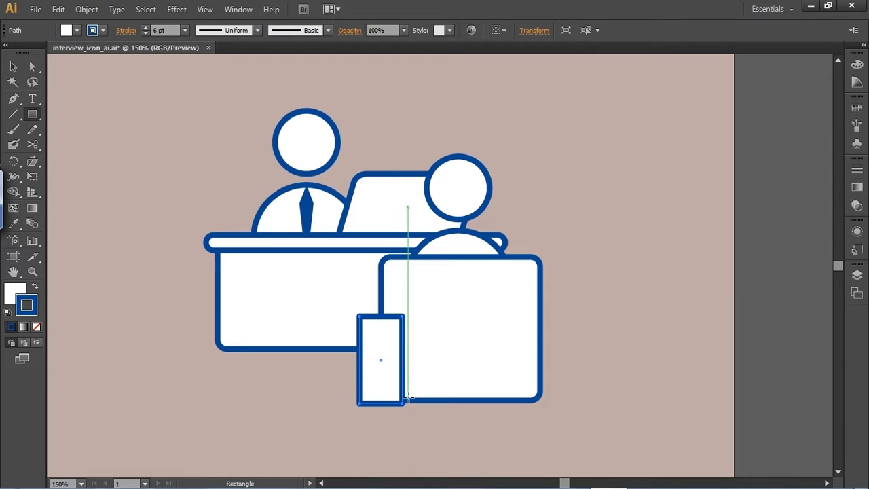
{"action": "key", "text": "v"}
{"action": "left_click", "coordinate": [441, 371], "text": "shift"}
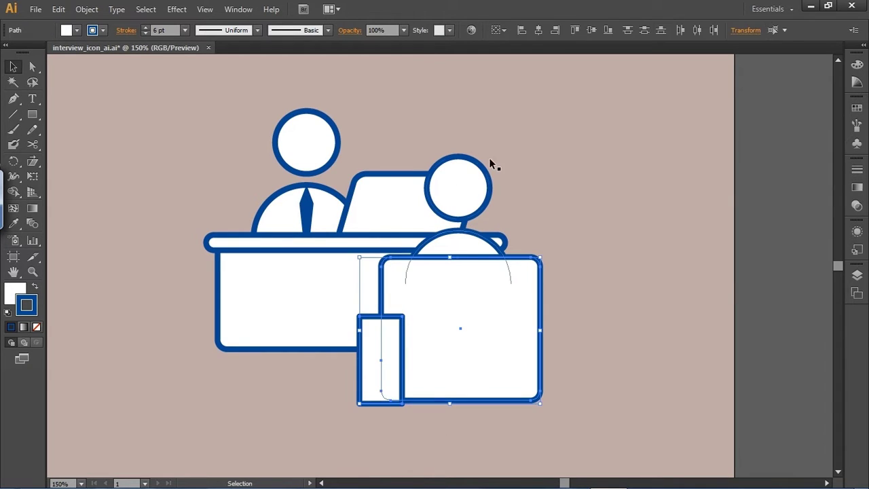
{"action": "left_click", "coordinate": [608, 30]}
{"action": "left_click", "coordinate": [629, 227]}
{"action": "left_click", "coordinate": [377, 330]}
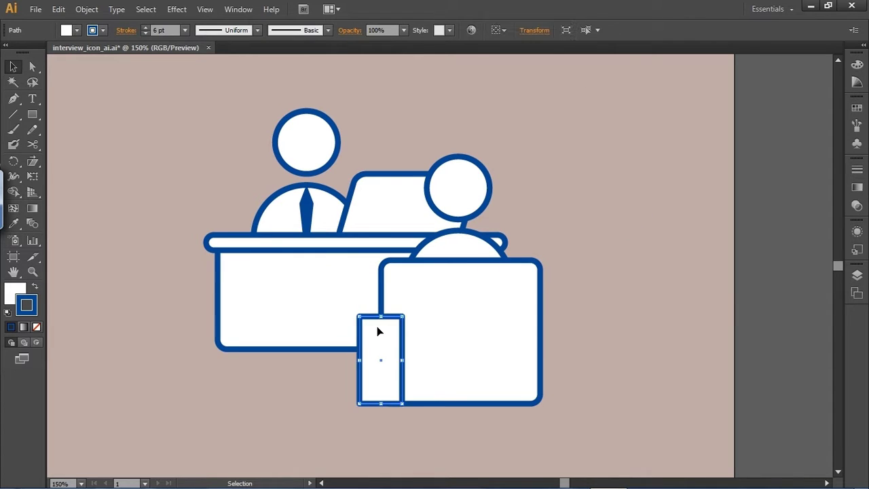
{"action": "key", "text": "ctrl+shift+bracketleft"}
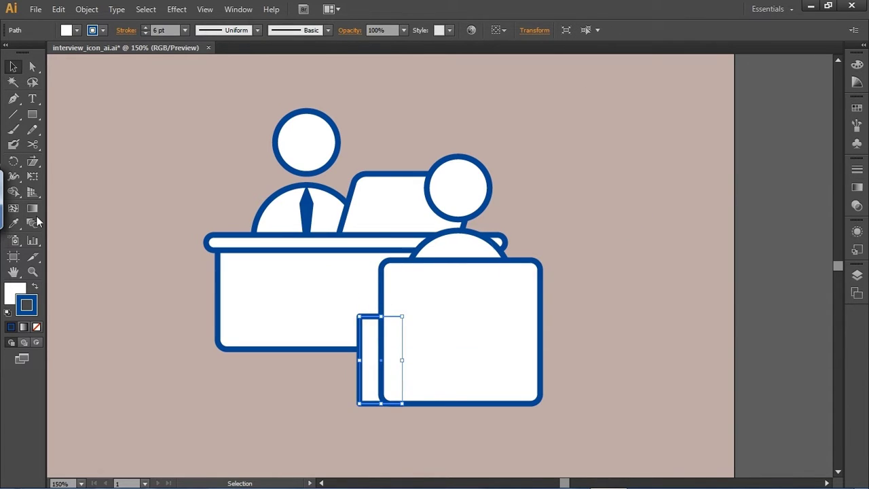
- Slant the side panel with Shear, narrow it, nudge it up and shorten its top
{"action": "left_click", "coordinate": [32, 161]}
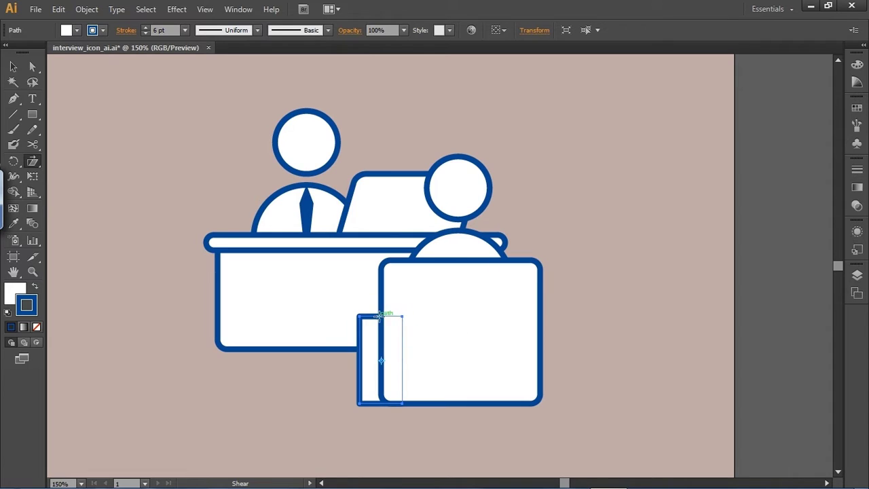
{"action": "mouse_move", "coordinate": [353, 337]}
{"action": "left_mouse_down"}
{"action": "mouse_move", "coordinate": [359, 330]}
{"action": "mouse_move", "coordinate": [367, 334]}
{"action": "mouse_move", "coordinate": [361, 346]}
{"action": "left_mouse_up"}
{"action": "key", "text": "ctrl+z"}
{"action": "key", "text": "v"}
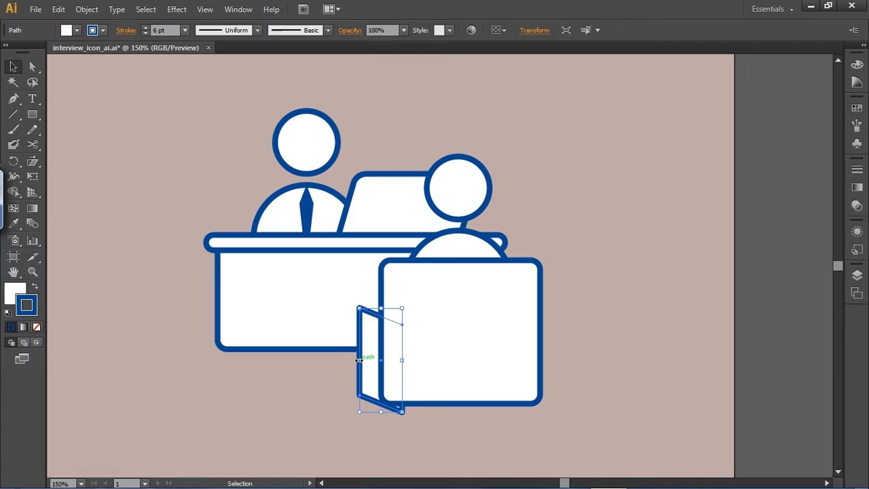
{"action": "left_click_drag", "start_coordinate": [358, 359], "coordinate": [365, 359]}
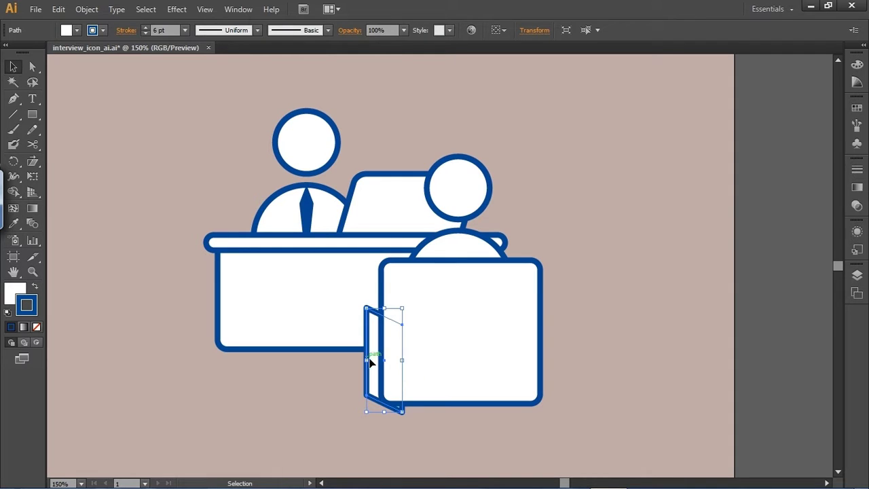
{"action": "key", "text": "shift+Up"}
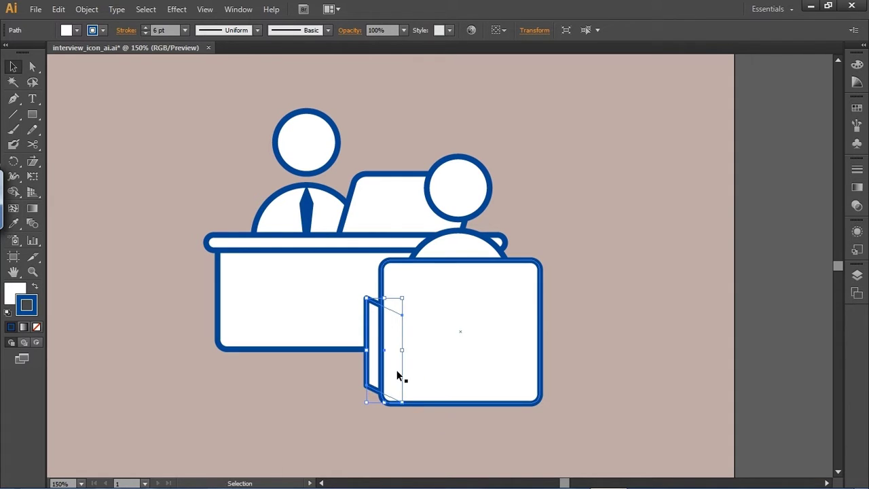
{"action": "left_click_drag", "start_coordinate": [383, 299], "coordinate": [385, 307]}
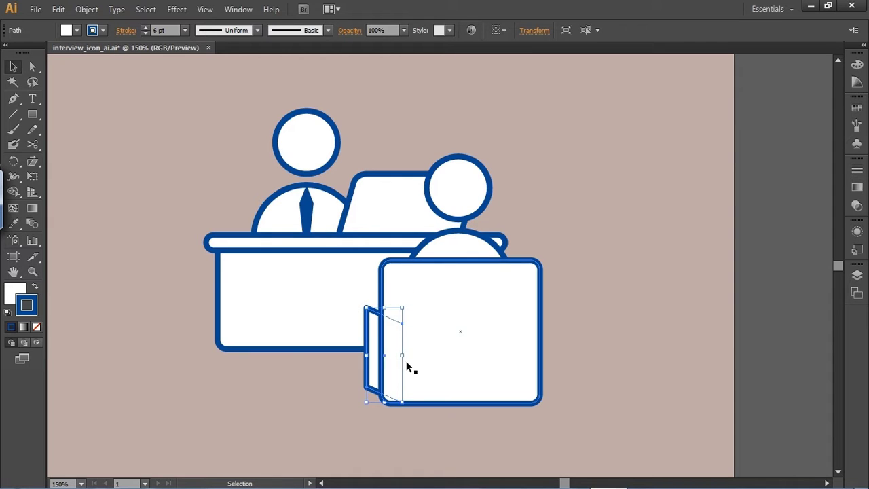
{"action": "left_click", "coordinate": [347, 419]}
{"action": "left_click", "coordinate": [377, 380]}
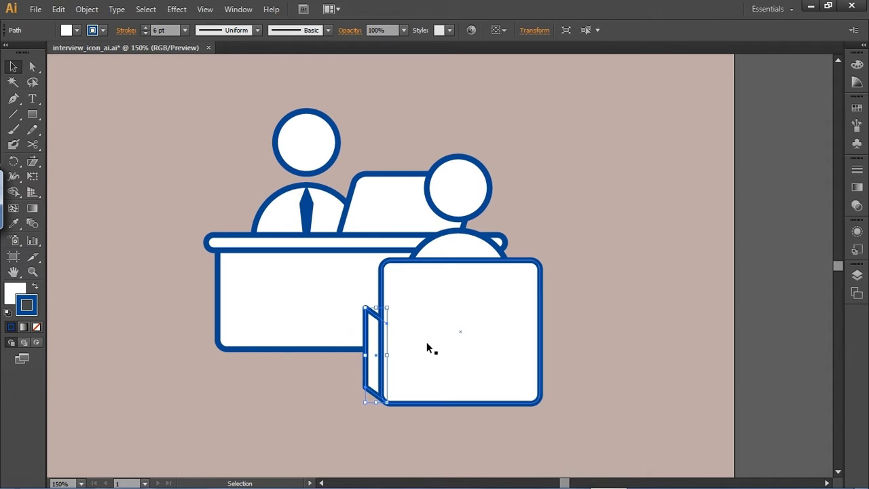
{"action": "left_click", "coordinate": [594, 280]}
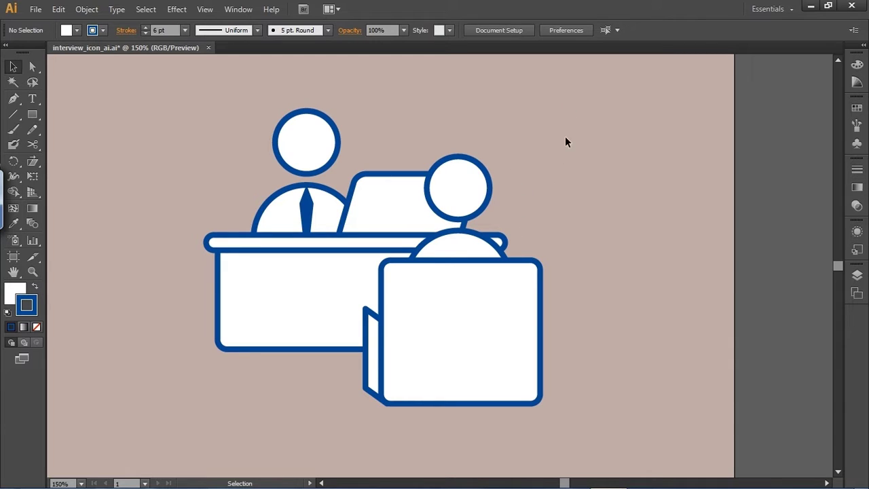
- Nudge the interviewer's head circle down onto the body
{"action": "left_click", "coordinate": [467, 244]}
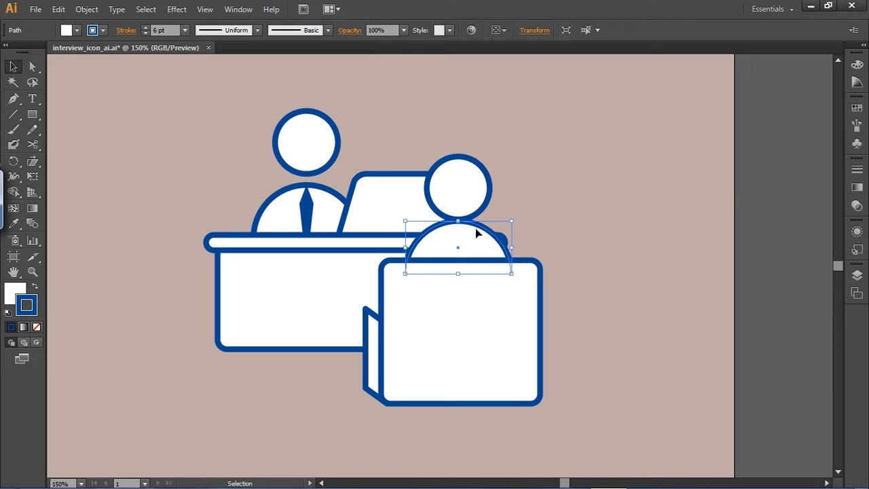
{"action": "left_click", "coordinate": [508, 218]}
{"action": "left_click", "coordinate": [309, 157]}
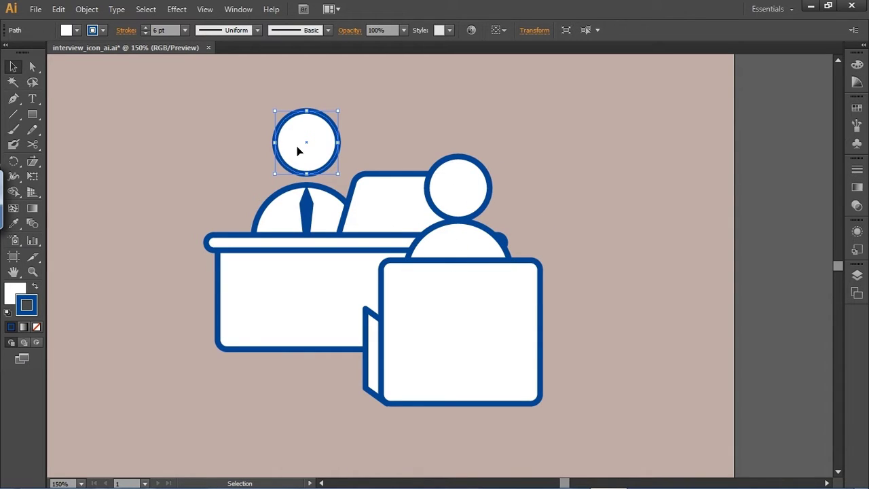
{"action": "key", "text": "Down"}
{"action": "key", "text": "Down"}
{"action": "key", "text": "Down"}
{"action": "key", "text": "Down"}
{"action": "key", "text": "Down"}
{"action": "left_click", "coordinate": [530, 222]}
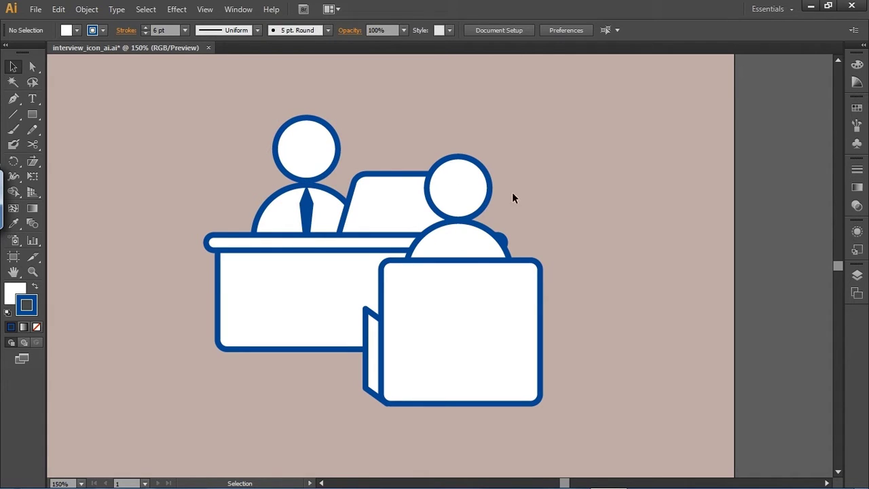
- Raise the chair side panel's top anchor about 42 px to make it taller
{"action": "left_click", "coordinate": [445, 286]}
{"action": "left_click", "coordinate": [375, 310]}
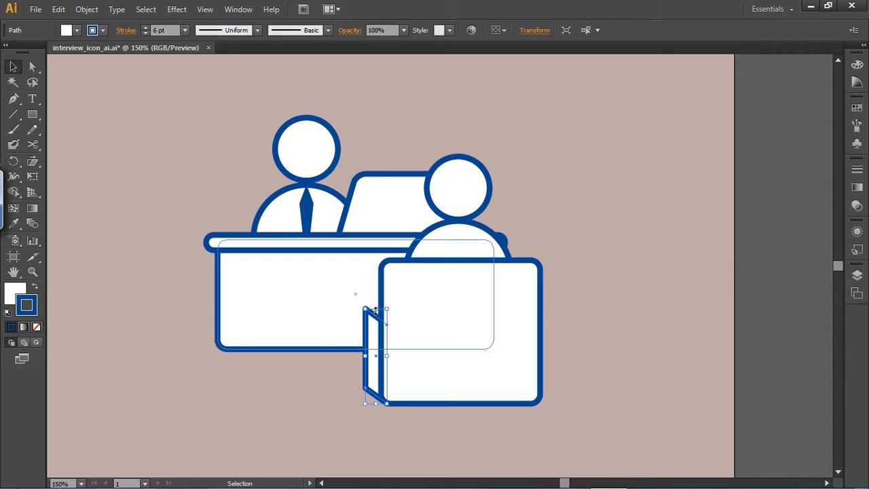
{"action": "mouse_move", "coordinate": [376, 310]}
{"action": "left_mouse_down"}
{"action": "mouse_move", "coordinate": [374, 319]}
{"action": "mouse_move", "coordinate": [392, 317]}
{"action": "left_mouse_up"}
{"action": "key", "text": "a"}
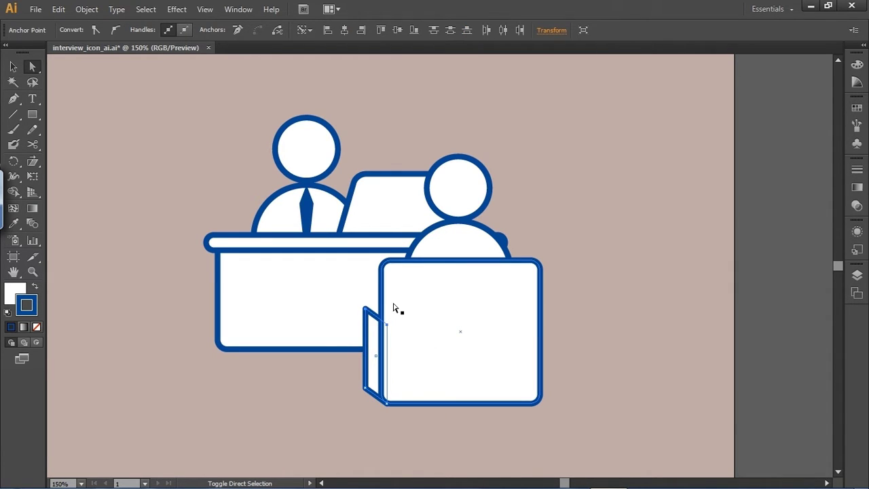
{"action": "key", "text": "shift+Up"}
{"action": "key", "text": "shift+Up"}
{"action": "key", "text": "shift+Up"}
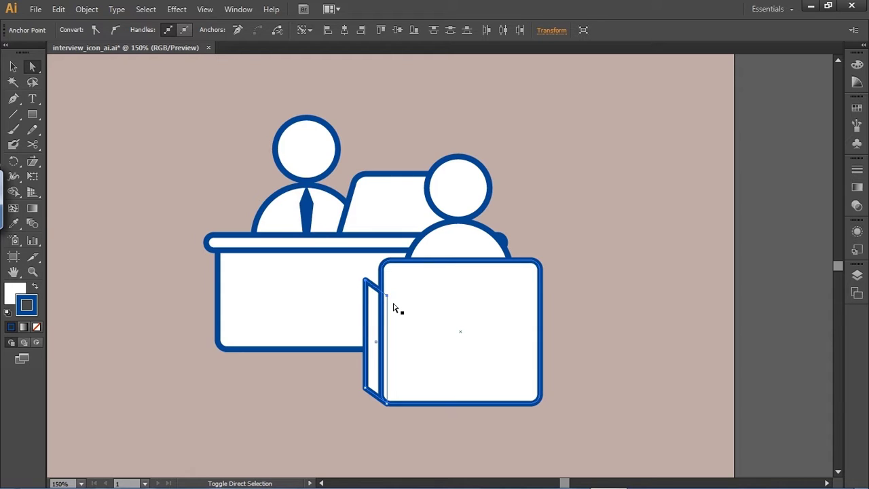
{"action": "key", "text": "v"}
- Lower the candidate's body arc and head behind the chair back
{"action": "left_click", "coordinate": [600, 222]}
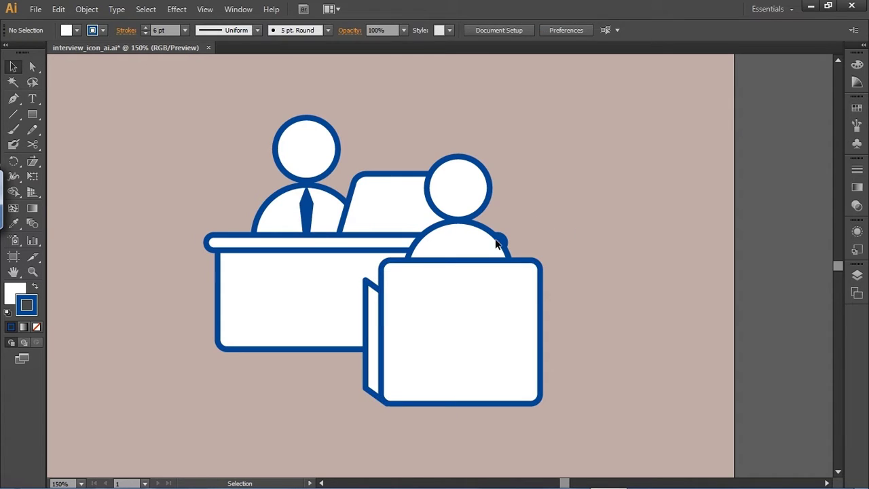
{"action": "left_click", "coordinate": [465, 230]}
{"action": "left_click", "coordinate": [457, 192], "text": "shift"}
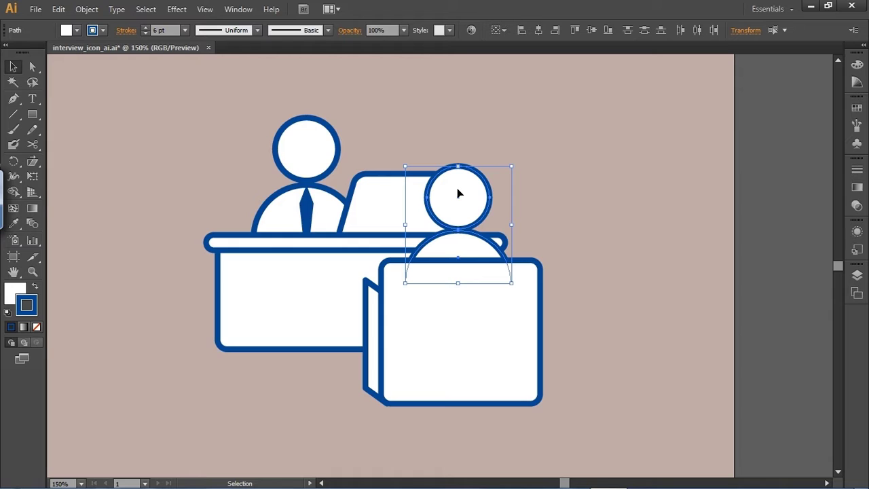
{"action": "left_click", "coordinate": [620, 238]}
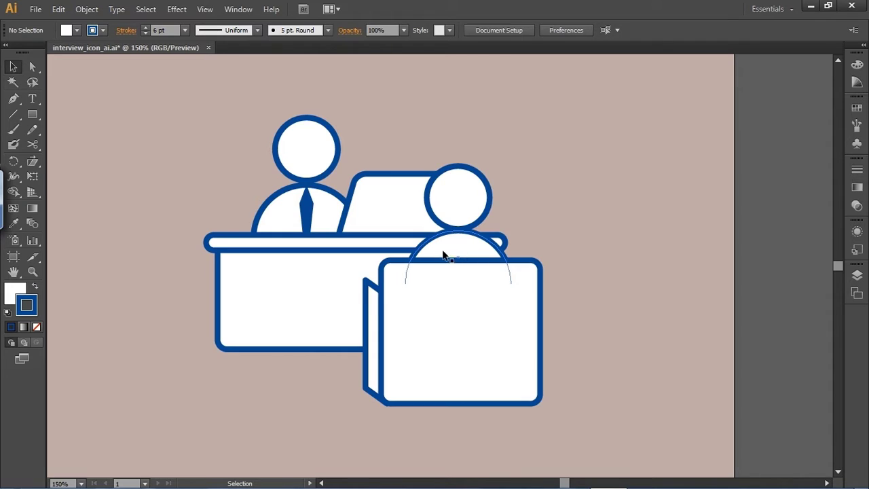
{"action": "key", "text": "ctrl+minus"}
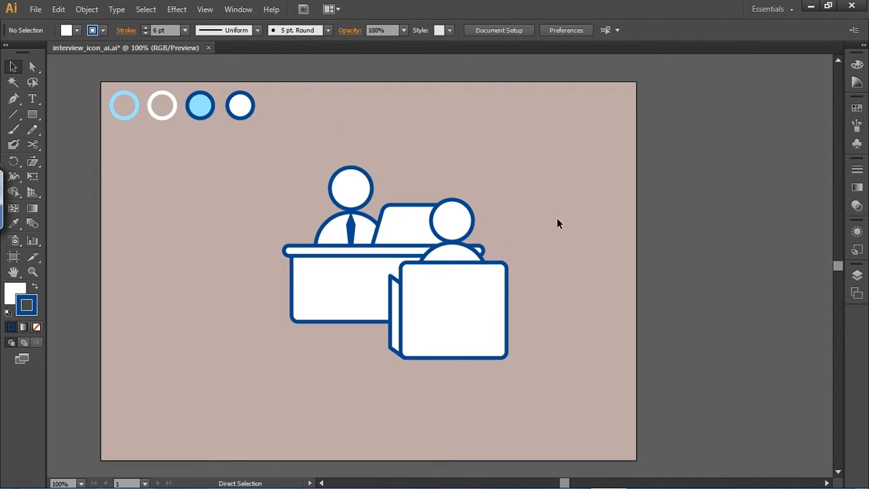
- Fill the desk and the laptop with the light-blue sample colour
{"action": "left_click", "coordinate": [334, 286]}
{"action": "key", "text": "i"}
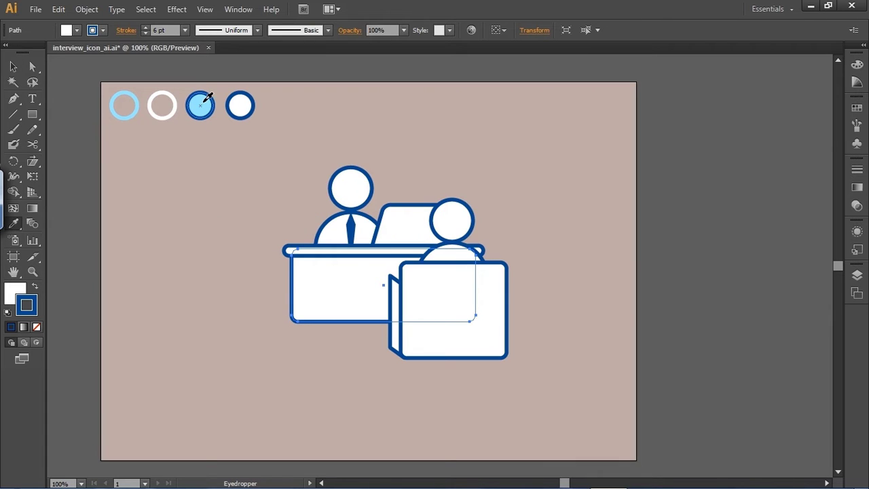
{"action": "left_click", "coordinate": [201, 104]}
{"action": "key", "text": "v"}
{"action": "left_click", "coordinate": [201, 252]}
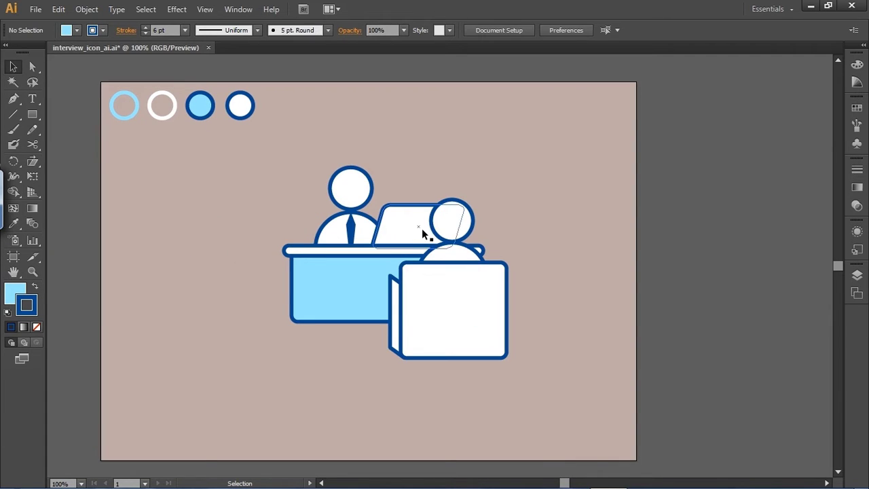
{"action": "left_click", "coordinate": [422, 229]}
{"action": "key", "text": "i"}
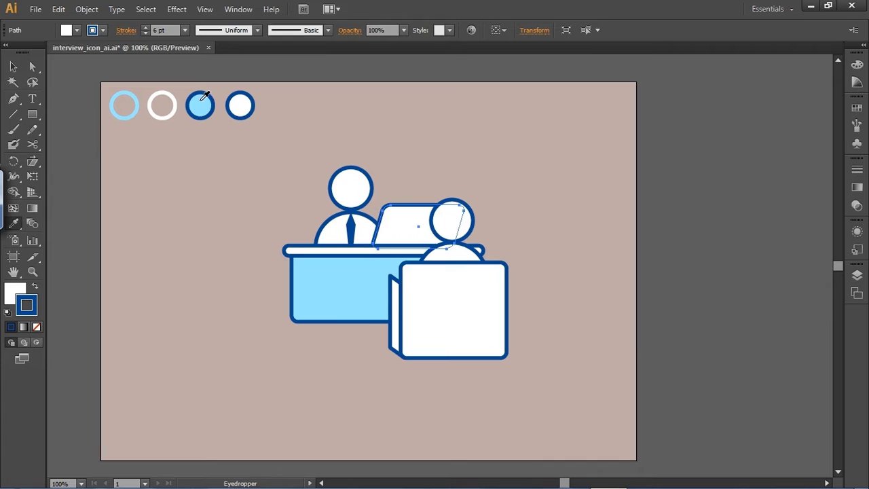
{"action": "left_click", "coordinate": [201, 106]}
{"action": "key", "text": "v"}
- Give the white chair back the same light-blue fill and zoom to 200%
{"action": "left_click", "coordinate": [198, 239]}
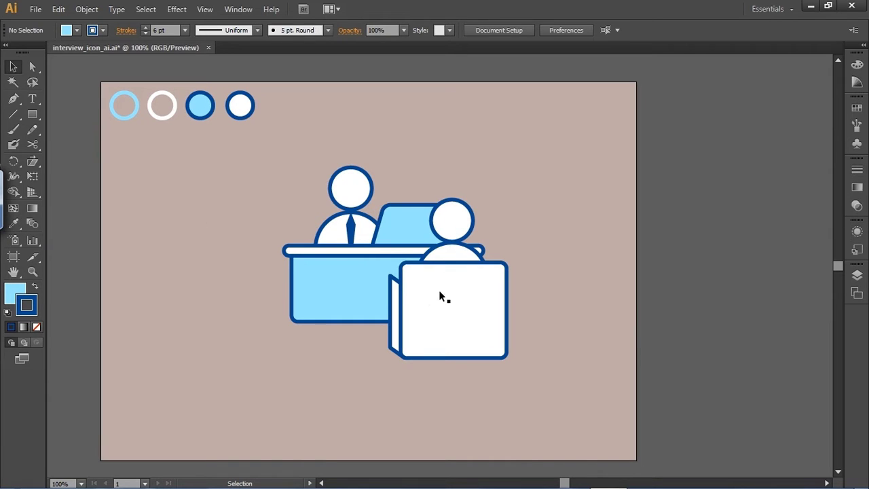
{"action": "left_click", "coordinate": [465, 301]}
{"action": "key", "text": "i"}
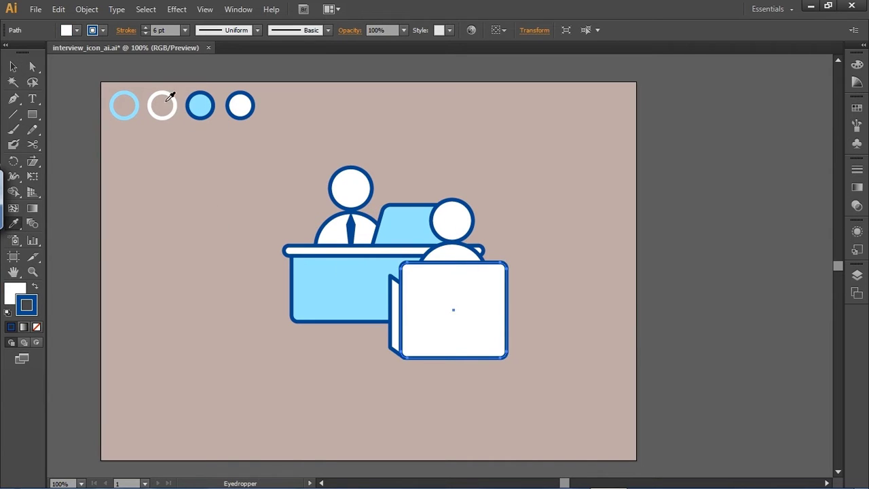
{"action": "left_click", "coordinate": [201, 106]}
{"action": "key", "text": "v"}
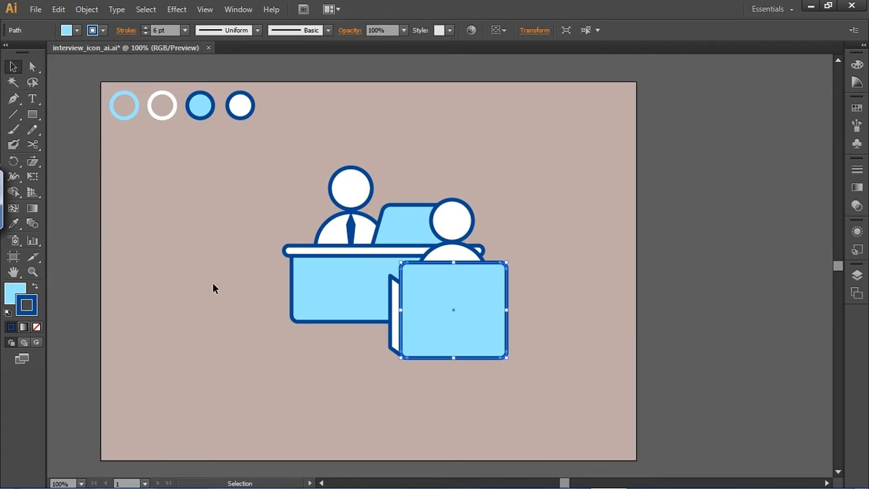
{"action": "left_click", "coordinate": [239, 279]}
{"action": "key", "text": "a"}
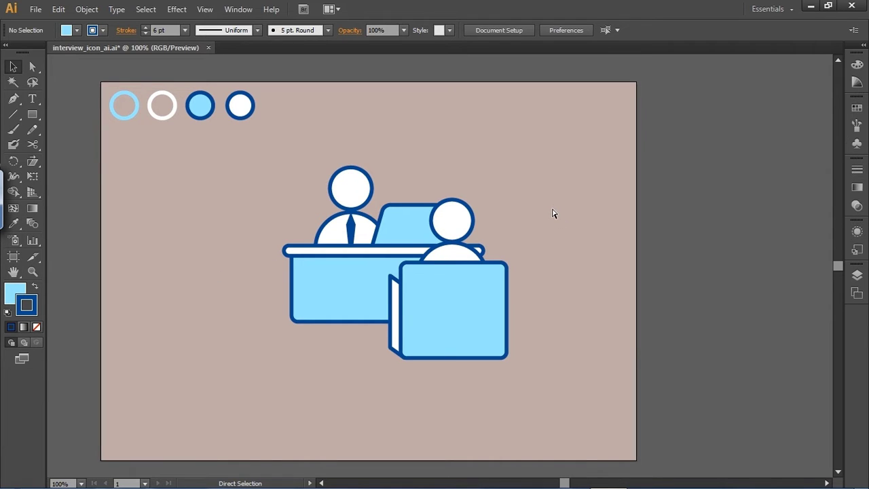
{"action": "key", "text": "ctrl+plus"}
{"action": "key", "text": "ctrl+plus"}
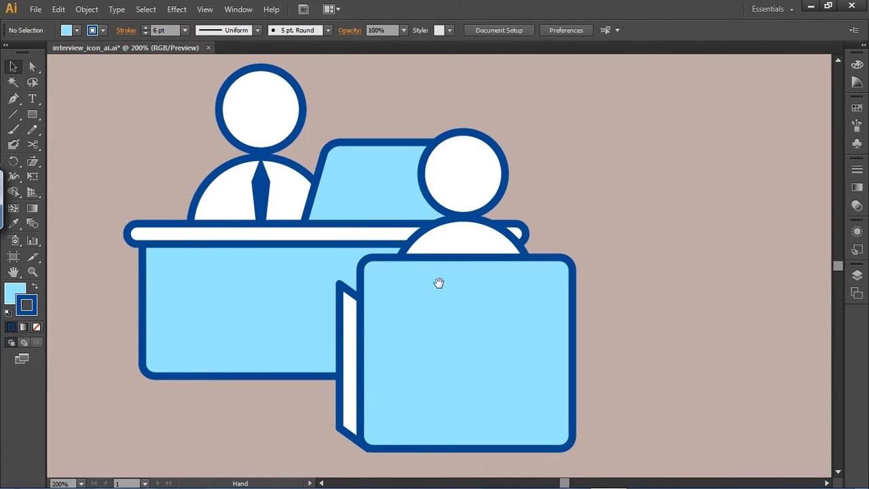
- Draw a vertical line down the left side of the desk front
{"action": "left_click_drag", "start_coordinate": [439, 282], "coordinate": [464, 312]}
{"action": "left_click", "coordinate": [14, 114]}
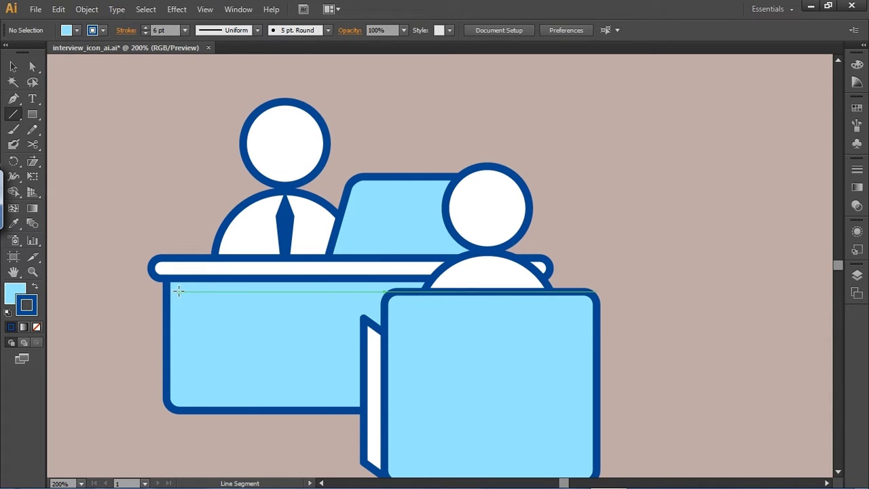
{"action": "left_click_drag", "start_coordinate": [181, 290], "coordinate": [183, 369]}
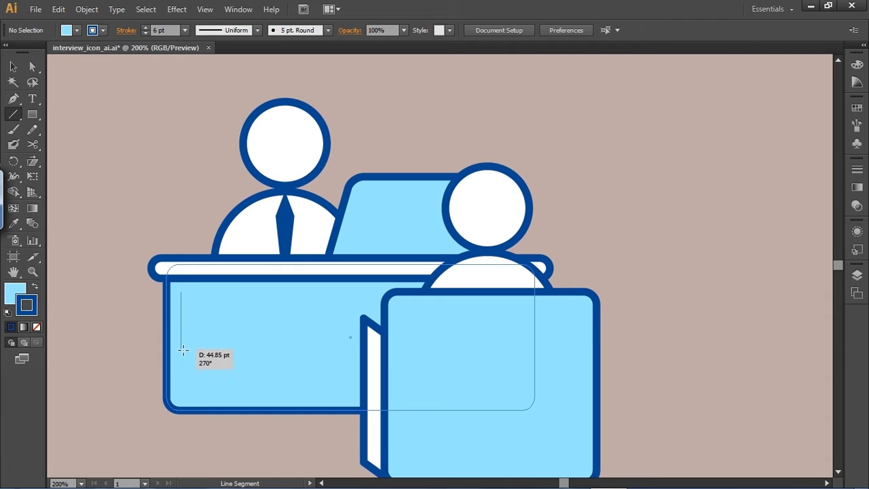
{"action": "left_click_drag", "start_coordinate": [183, 369], "coordinate": [182, 384]}
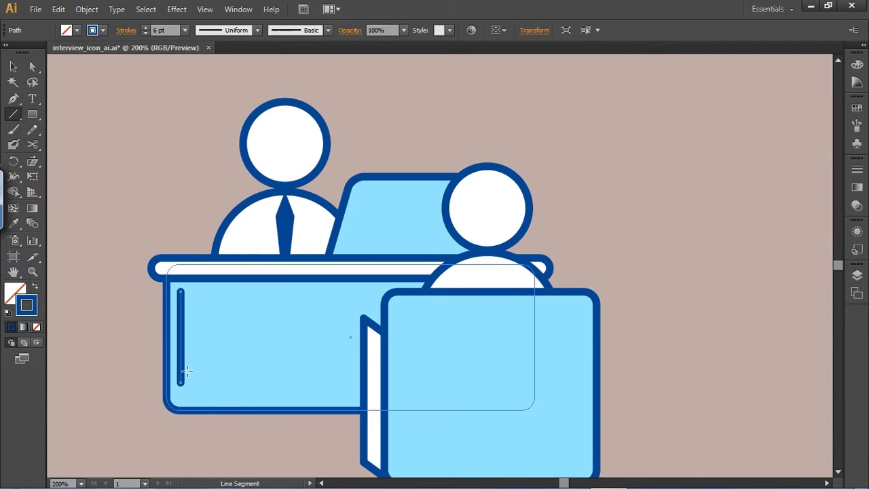
- Make the desk line white by sampling the white sample circle
{"action": "key", "text": "v"}
{"action": "key", "text": "i"}
{"action": "left_click_drag", "start_coordinate": [288, 132], "coordinate": [457, 252]}
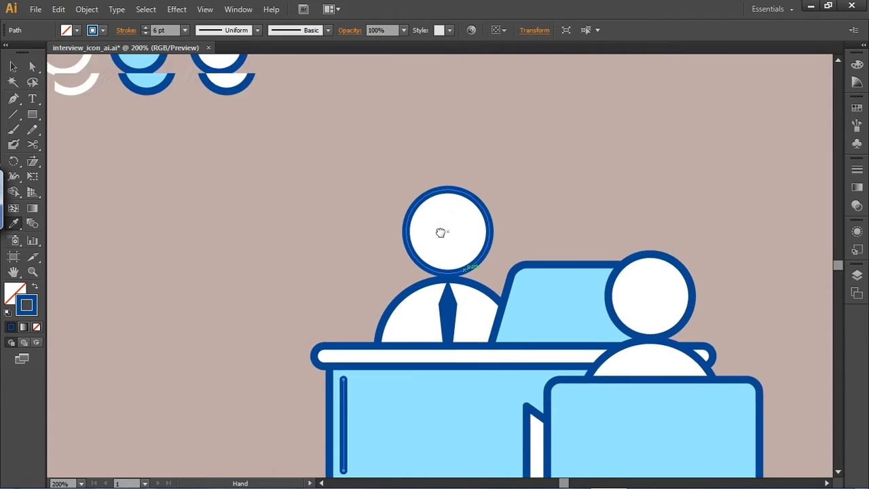
{"action": "left_click", "coordinate": [105, 97]}
{"action": "left_click_drag", "start_coordinate": [392, 367], "coordinate": [318, 211]}
{"action": "key", "text": "v"}
{"action": "left_click", "coordinate": [214, 278]}
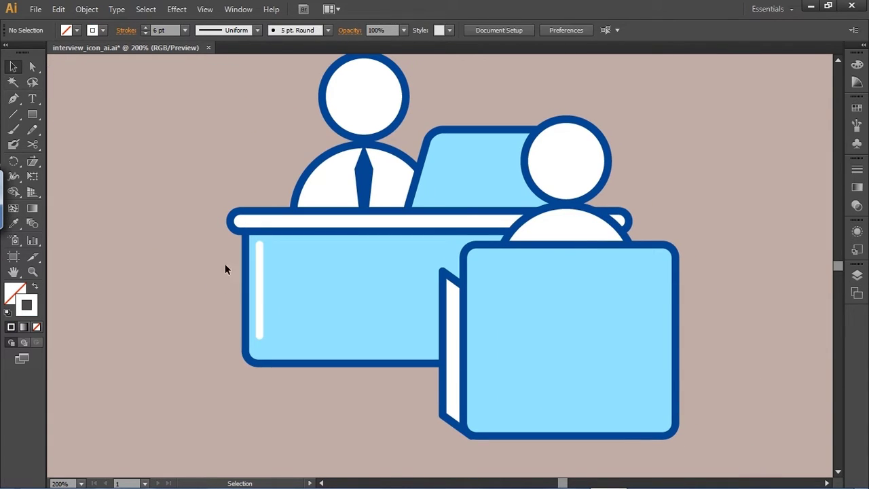
{"action": "left_click", "coordinate": [14, 114]}
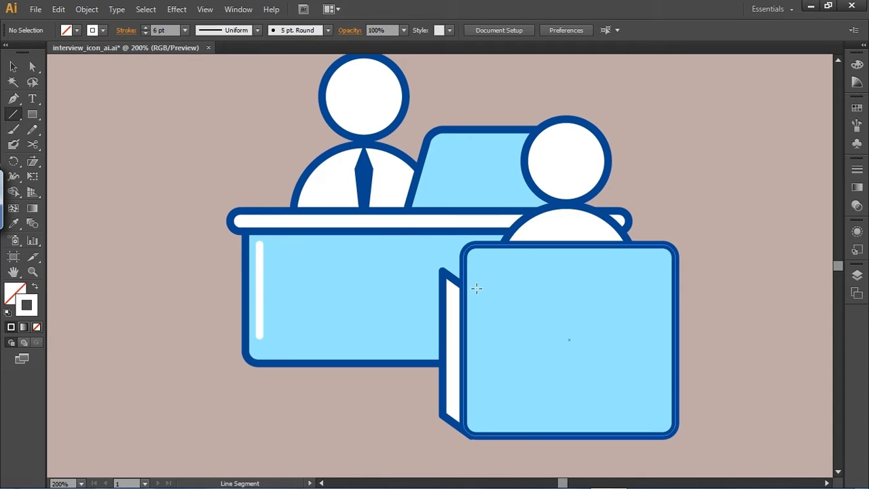
- Draw a long vertical white highlight down the chair back's left side
{"action": "left_click_drag", "start_coordinate": [476, 261], "coordinate": [477, 364]}
{"action": "key", "text": "v"}
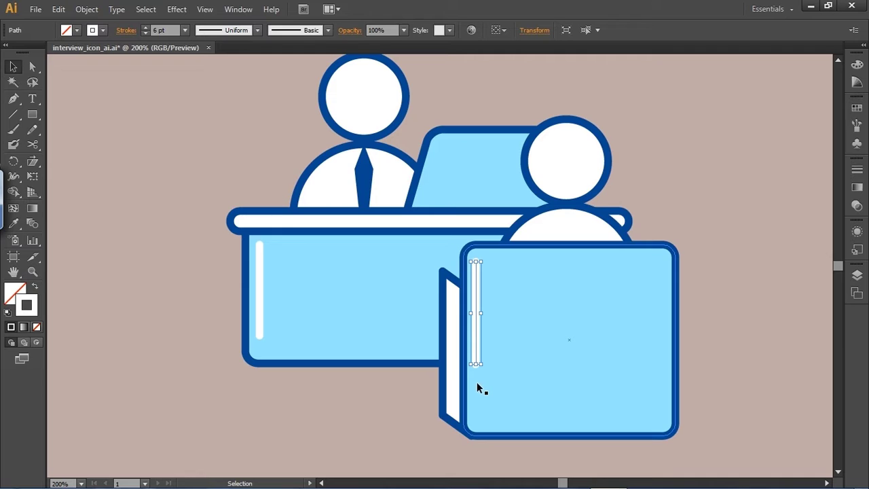
{"action": "left_click", "coordinate": [660, 216]}
- Add a short white highlight dash low on the chair back
{"action": "left_click", "coordinate": [14, 115]}
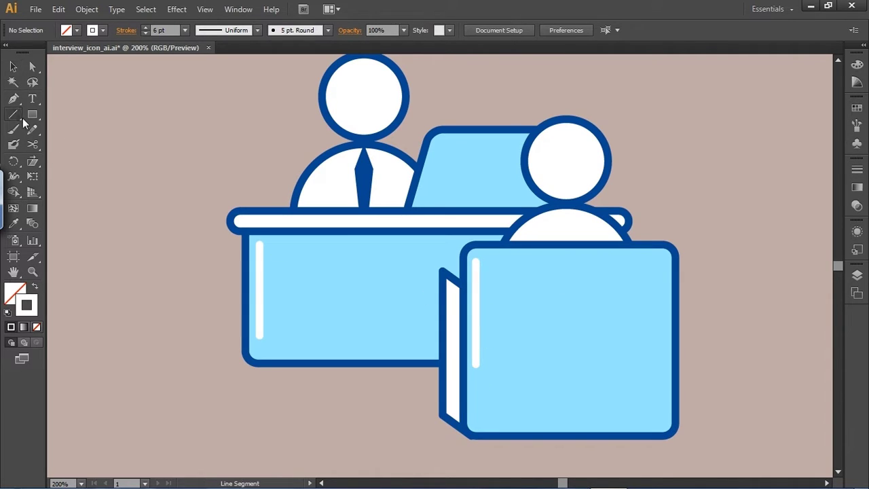
{"action": "left_click_drag", "start_coordinate": [476, 314], "coordinate": [476, 379]}
{"action": "left_click_drag", "start_coordinate": [476, 394], "coordinate": [477, 416]}
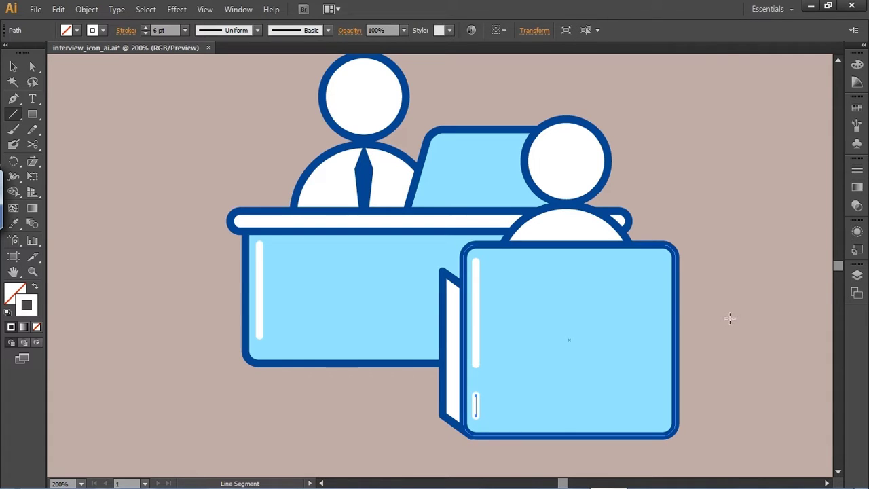
{"action": "key", "text": "v"}
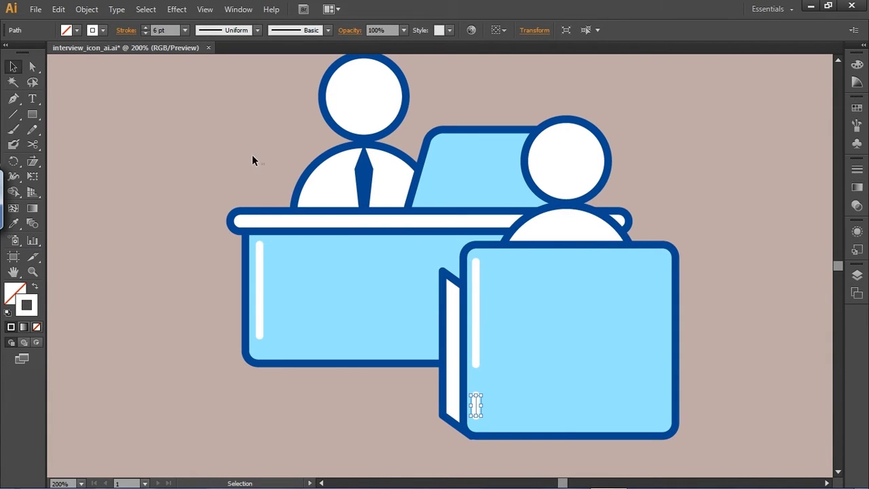
{"action": "scroll", "coordinate": [252, 161], "scroll_direction": "left", "scroll_amount": 5}
{"action": "left_click_drag", "start_coordinate": [252, 161], "coordinate": [671, 250]}
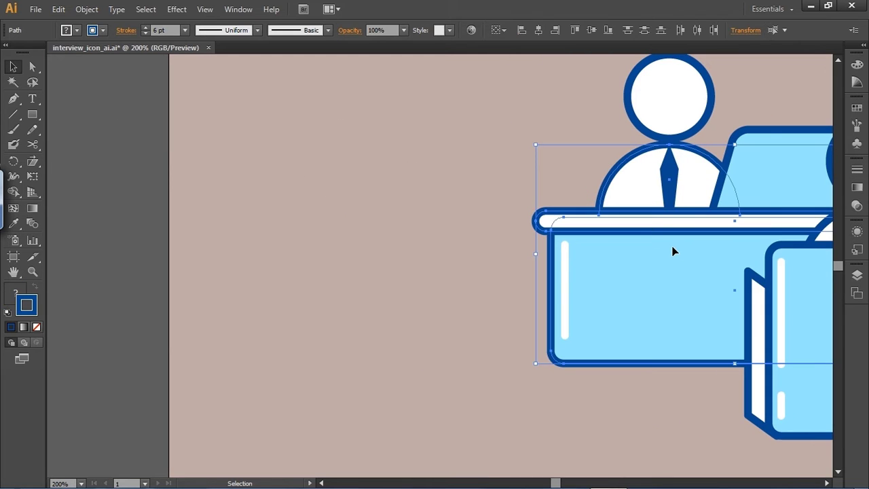
{"action": "scroll", "coordinate": [671, 250], "scroll_direction": "right", "scroll_amount": 2}
{"action": "scroll", "coordinate": [553, 262], "scroll_direction": "right", "scroll_amount": 4}
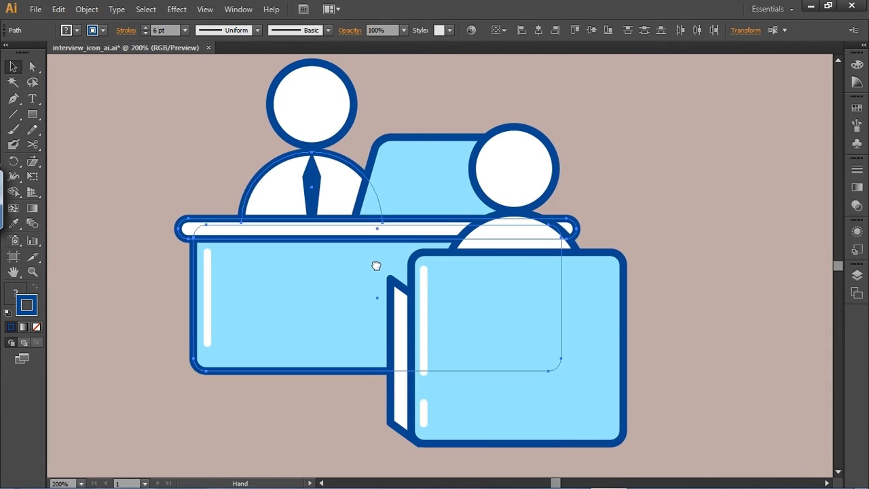
{"action": "left_click", "coordinate": [455, 107]}
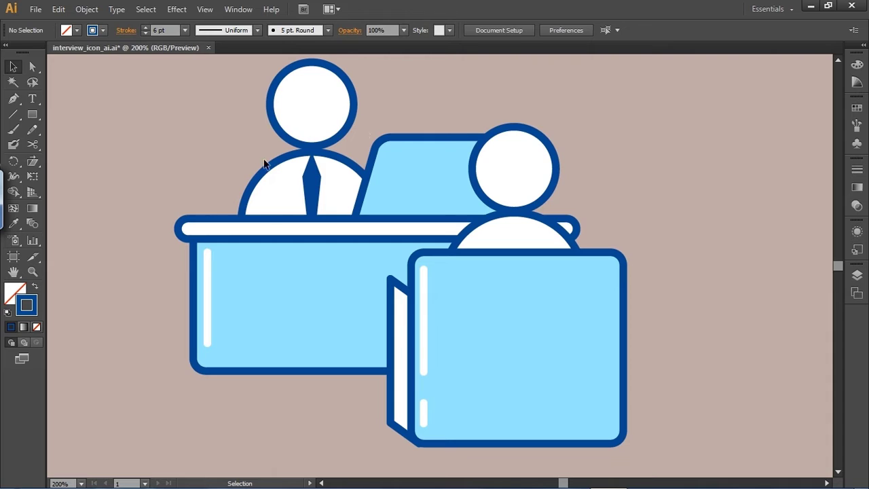
{"action": "left_click", "coordinate": [14, 114]}
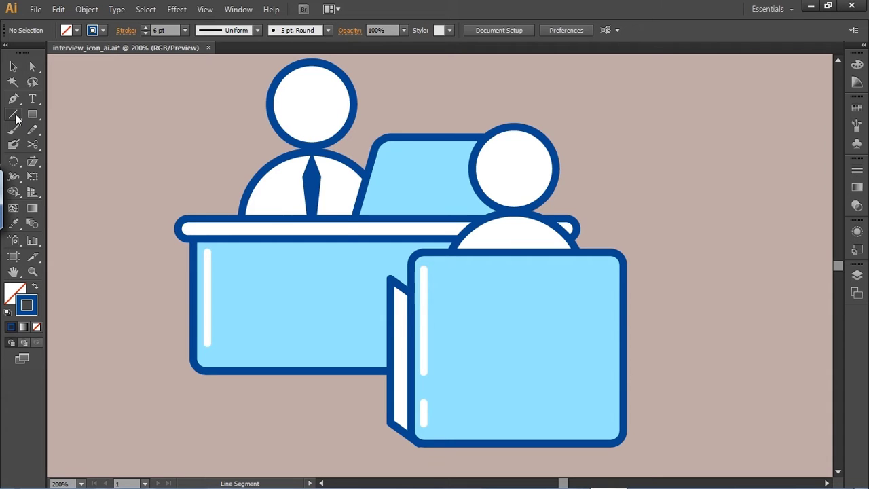
- Add a short 1 pt white highlight line near the laptop screen's top-left, nudged into place
{"action": "left_click", "coordinate": [386, 145]}
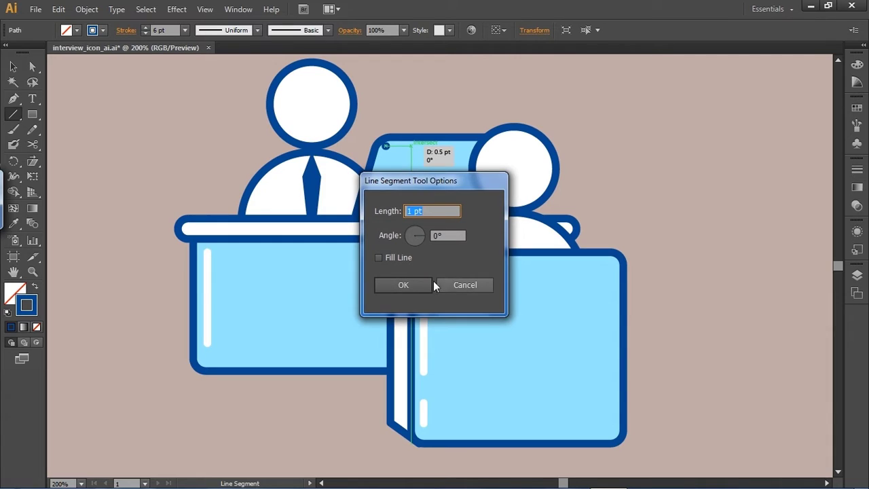
{"action": "left_click", "coordinate": [426, 286]}
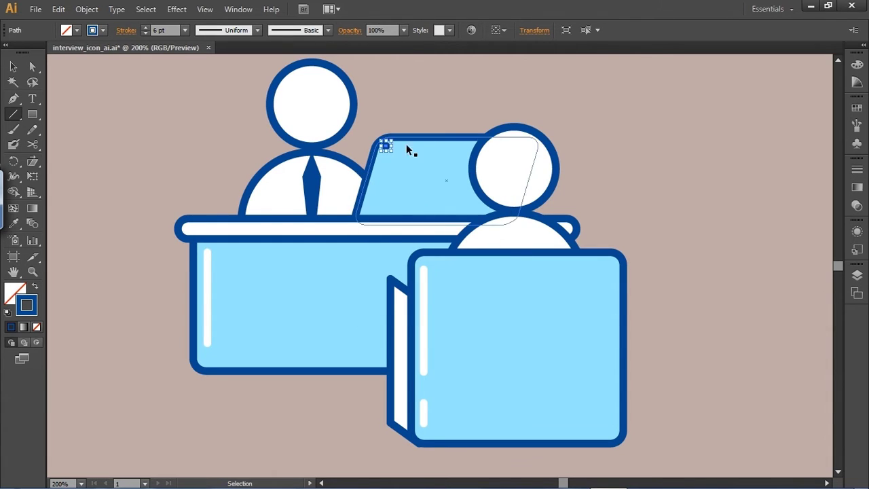
{"action": "left_click_drag", "start_coordinate": [388, 146], "coordinate": [417, 146]}
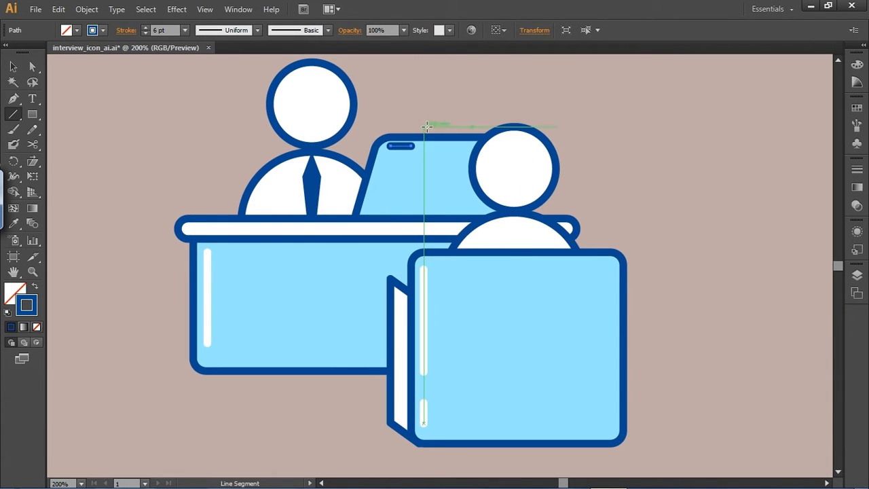
{"action": "key", "text": "v"}
{"action": "key", "text": "i"}
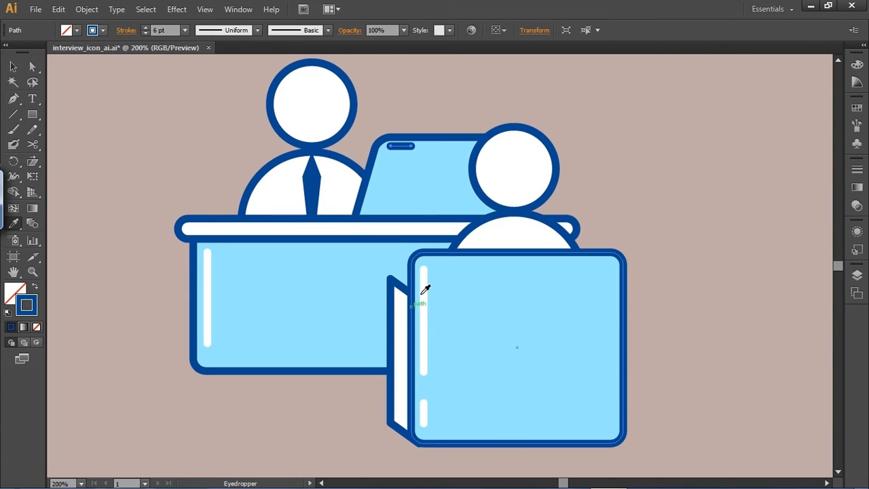
{"action": "left_click", "coordinate": [425, 284]}
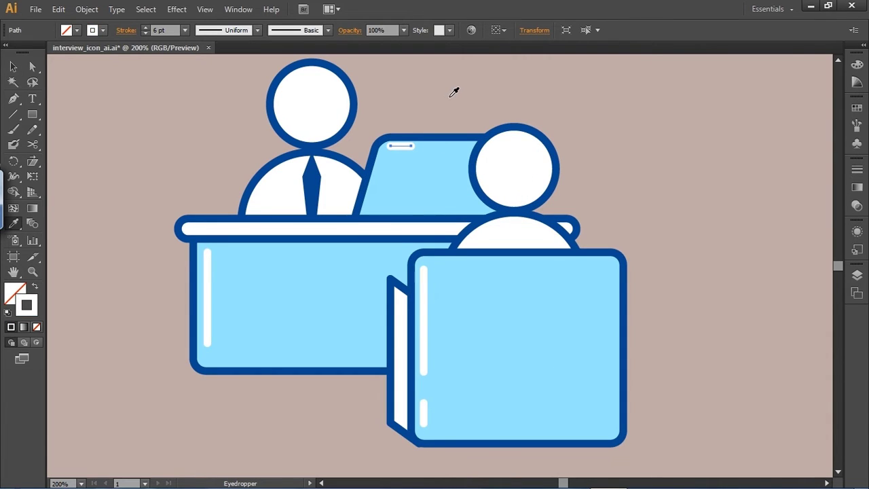
{"action": "key", "text": "v"}
{"action": "key", "text": "Down"}
{"action": "key", "text": "Down"}
{"action": "key", "text": "Left"}
{"action": "key", "text": "Left"}
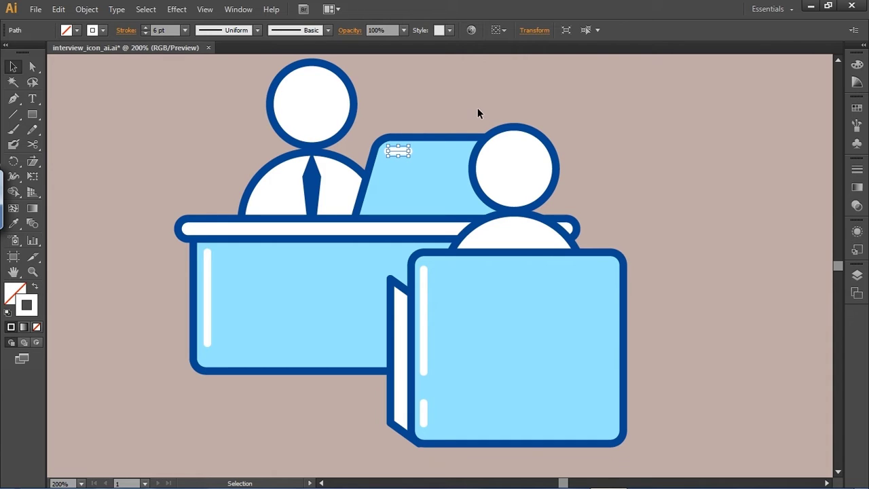
{"action": "left_click", "coordinate": [478, 109]}
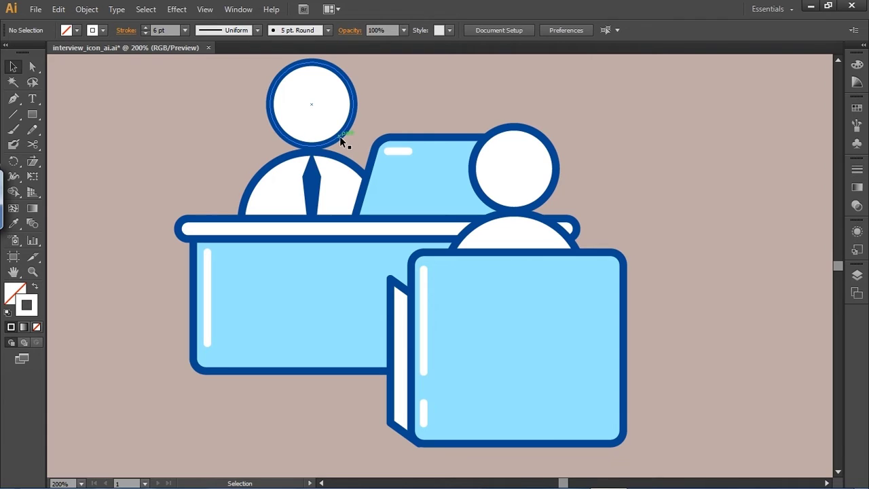
{"action": "left_click", "coordinate": [18, 115]}
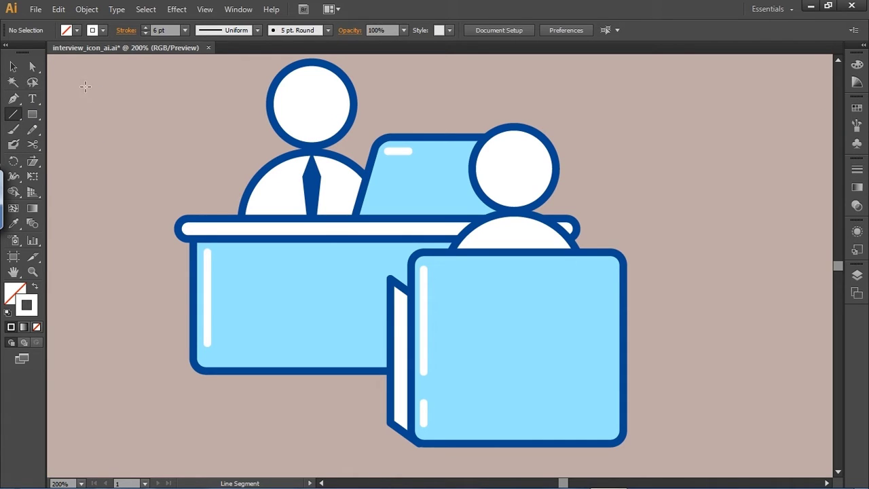
{"action": "key", "text": "v"}
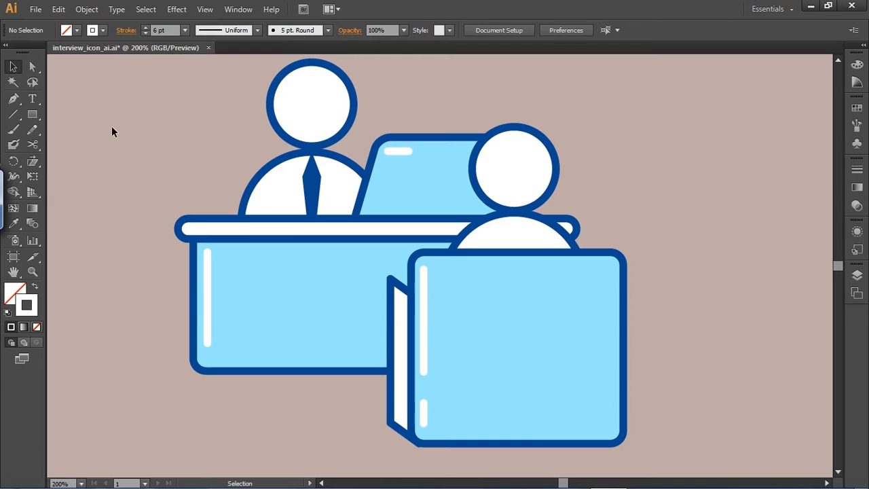
{"action": "key", "text": "ctrl+minus"}
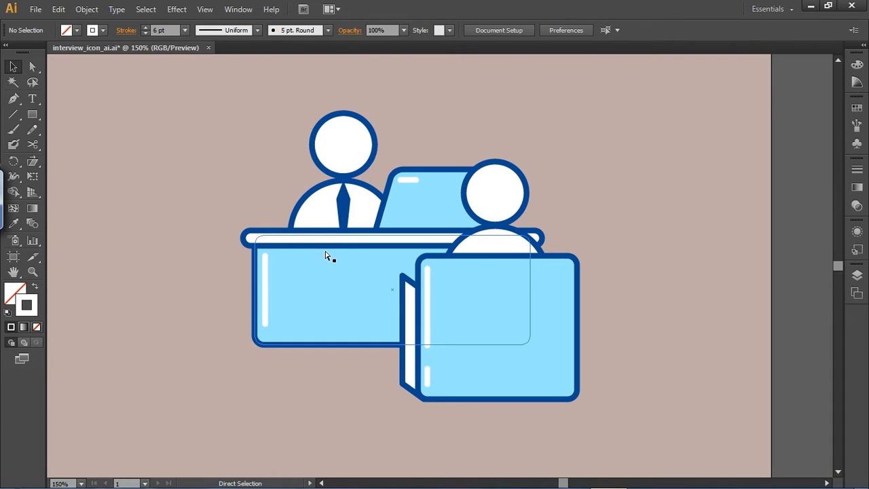
{"action": "key", "text": "ctrl+minus"}
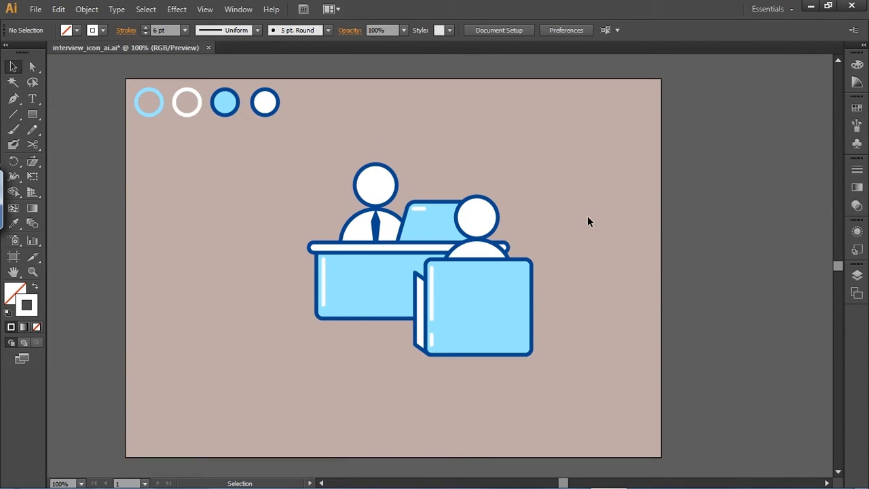
{"action": "left_click_drag", "start_coordinate": [590, 218], "coordinate": [674, 256]}
{"action": "key", "text": "a"}
{"action": "key", "text": "ctrl+plus"}
{"action": "key", "text": "ctrl+plus"}
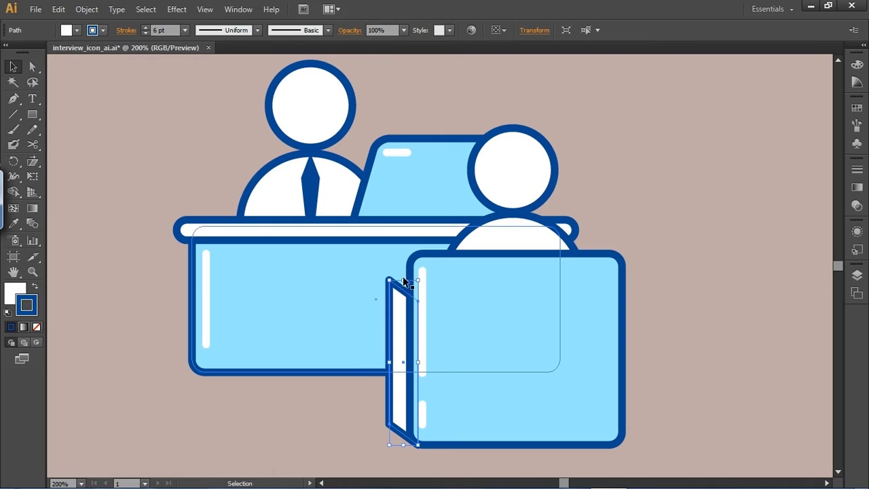
- Shorten the chair's side panel by lowering its top edge and nudge it slightly
{"action": "left_click_drag", "start_coordinate": [403, 279], "coordinate": [403, 290]}
{"action": "left_click", "coordinate": [649, 225]}
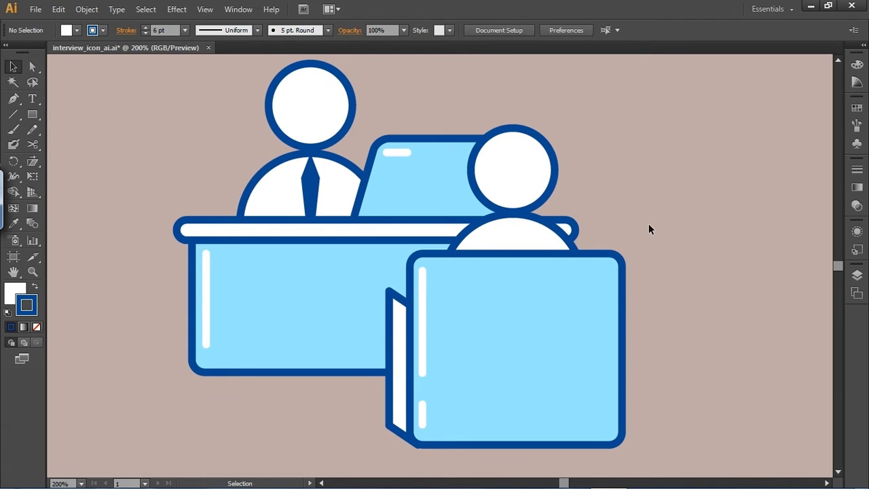
{"action": "left_click", "coordinate": [396, 319]}
{"action": "left_click_drag", "start_coordinate": [389, 368], "coordinate": [391, 369]}
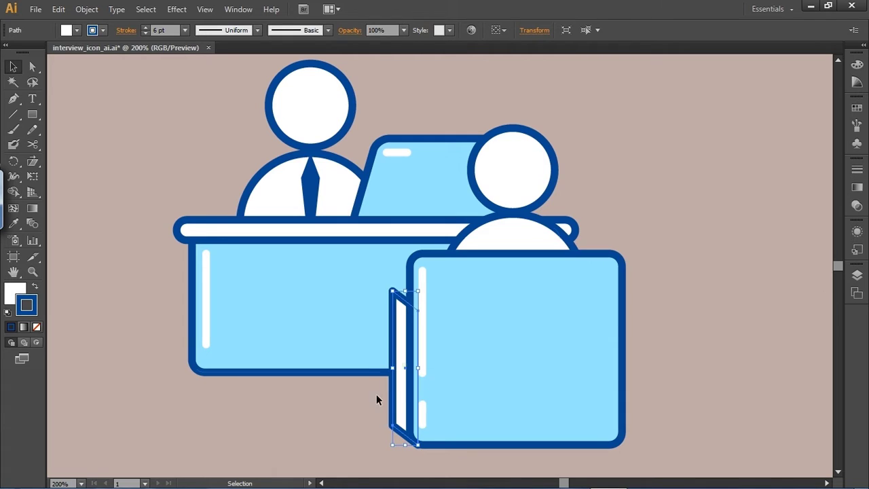
{"action": "left_click", "coordinate": [377, 390]}
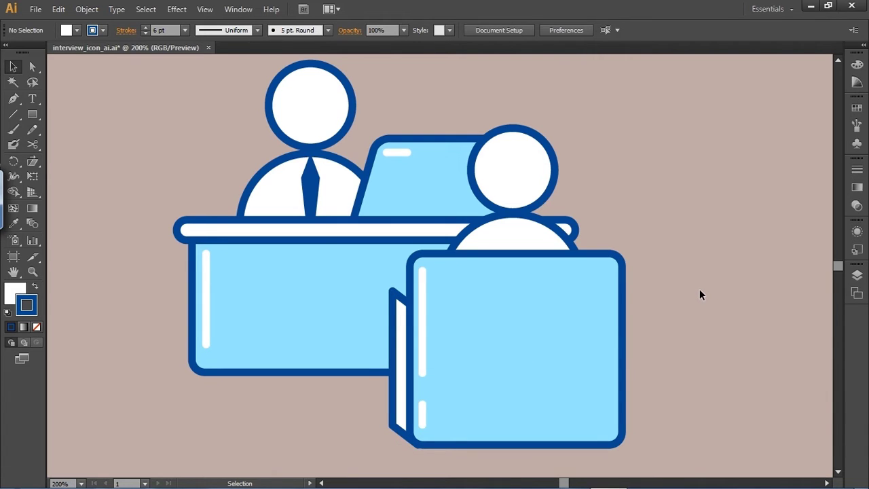
- Fill the chair's side panel with the light-blue colour
{"action": "left_click", "coordinate": [399, 330]}
{"action": "key", "text": "i"}
{"action": "left_click", "coordinate": [514, 301]}
{"action": "key", "text": "v"}
{"action": "left_click", "coordinate": [672, 231]}
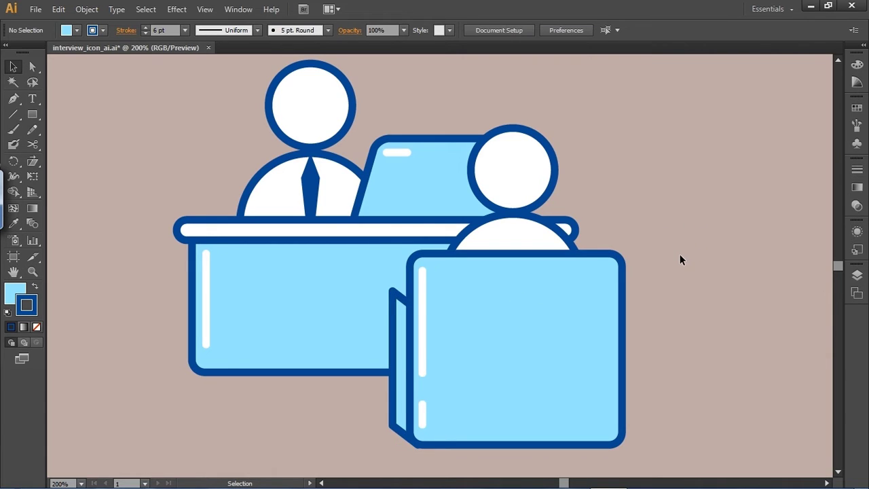
- Fill the white desk-top bar light blue and zoom out
{"action": "left_click", "coordinate": [377, 234]}
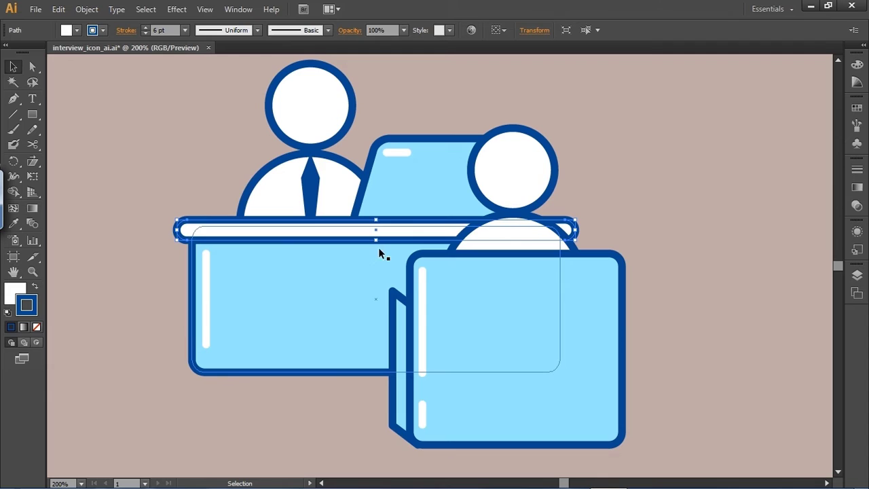
{"action": "key", "text": "i"}
{"action": "left_click", "coordinate": [373, 259]}
{"action": "key", "text": "b"}
{"action": "key", "text": "v"}
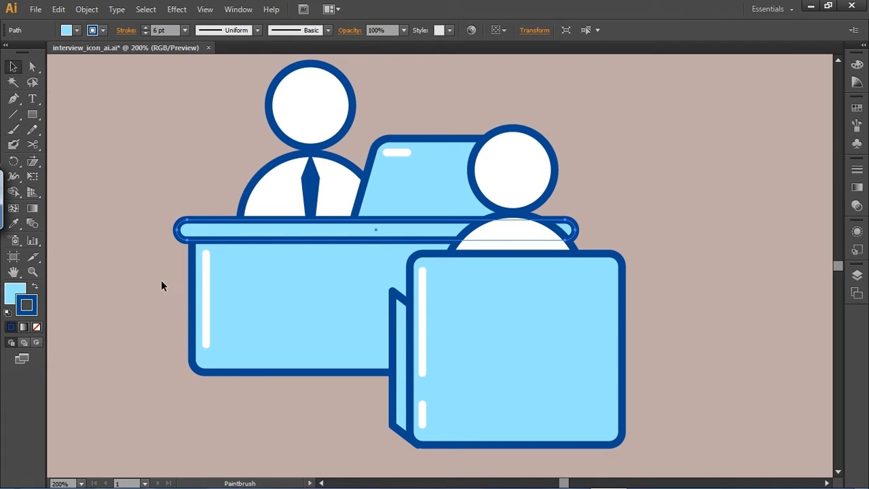
{"action": "left_click", "coordinate": [162, 280]}
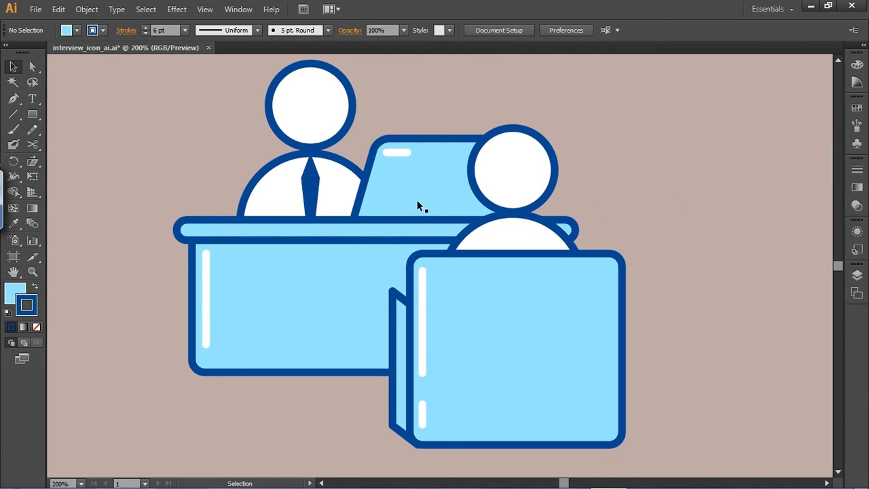
{"action": "key", "text": "ctrl+minus"}
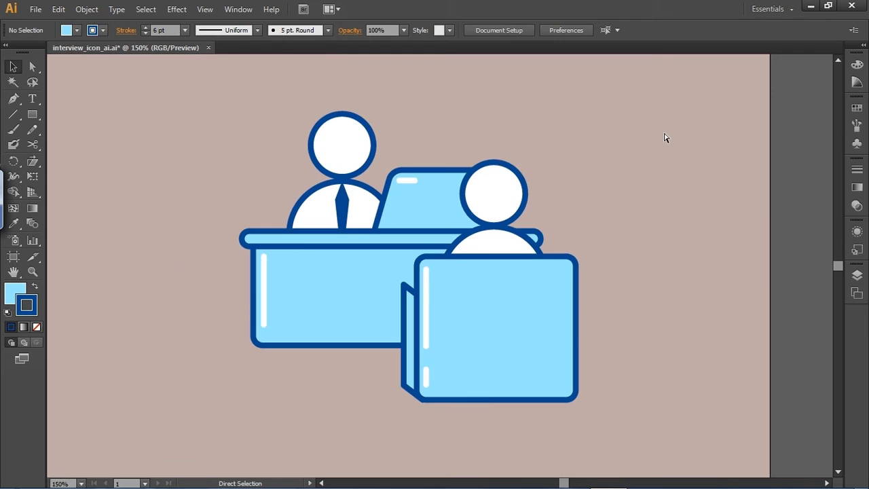
- Move the whole interview icon about 65 px left on the artboard
{"action": "key", "text": "ctrl+minus"}
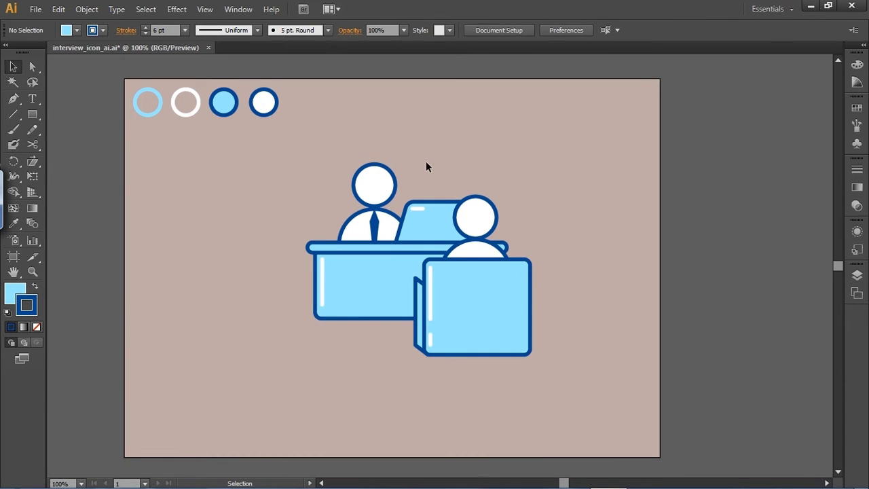
{"action": "left_click_drag", "start_coordinate": [582, 382], "coordinate": [265, 133]}
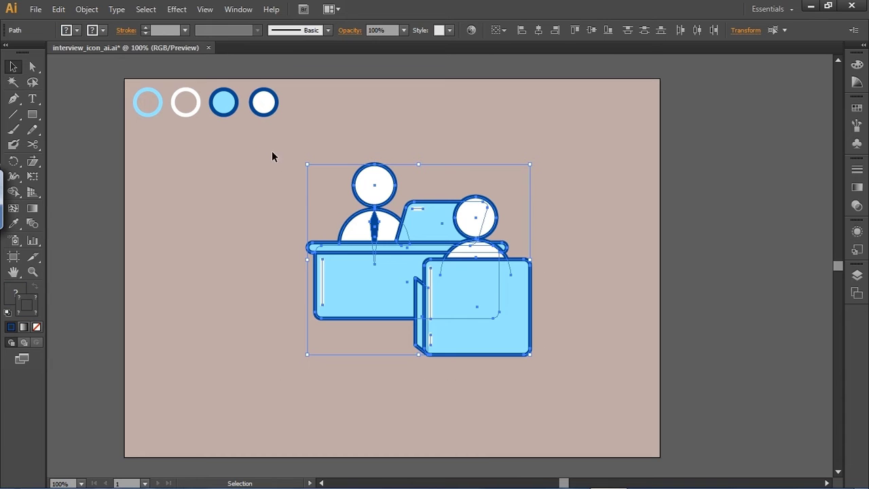
{"action": "left_click_drag", "start_coordinate": [384, 288], "coordinate": [341, 288]}
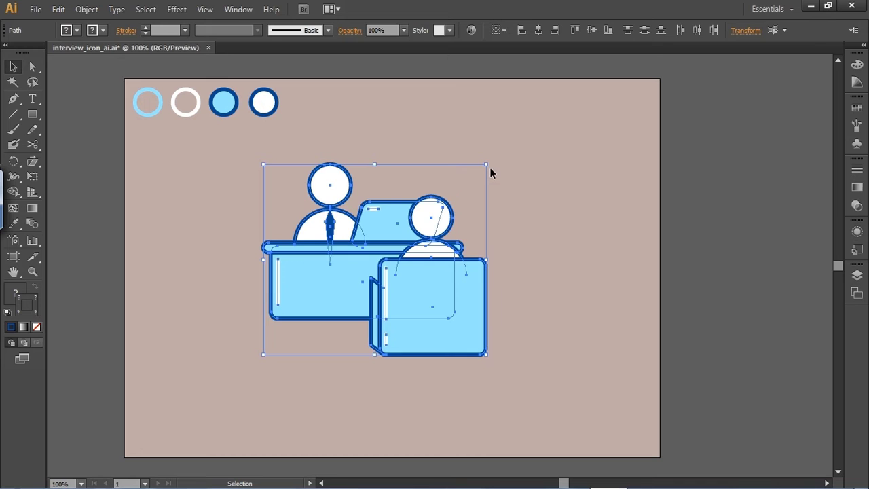
{"action": "left_click", "coordinate": [529, 170]}
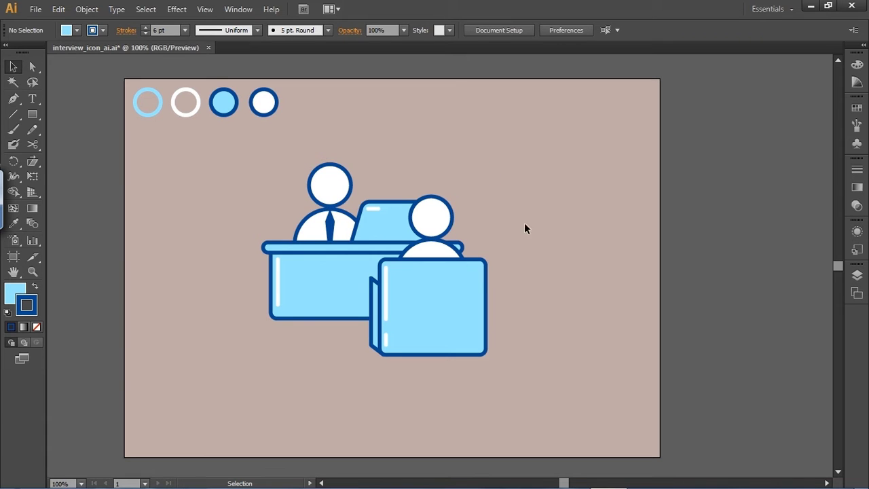
{"action": "key", "text": "t"}
{"action": "type", "text": "Interv"}
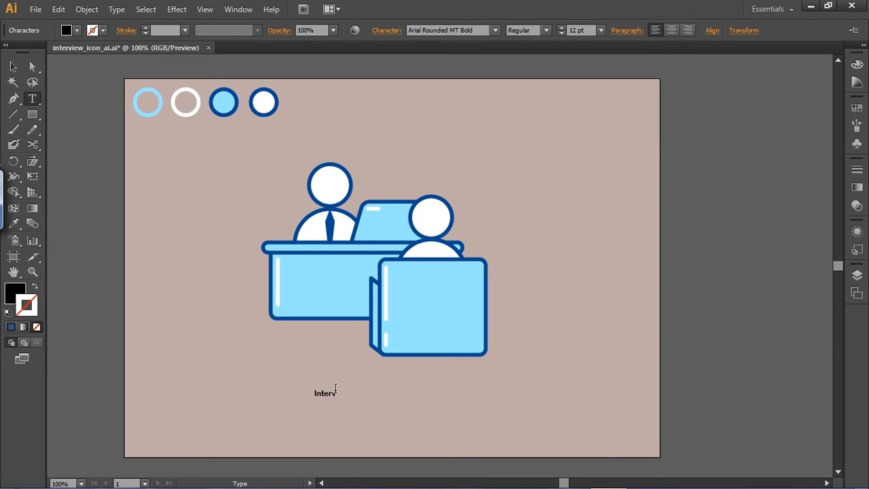
- Finish the 'Interview' label, enlarge it and make it white-filled with no outline
{"action": "type", "text": "iew"}
{"action": "key", "text": "Escape"}
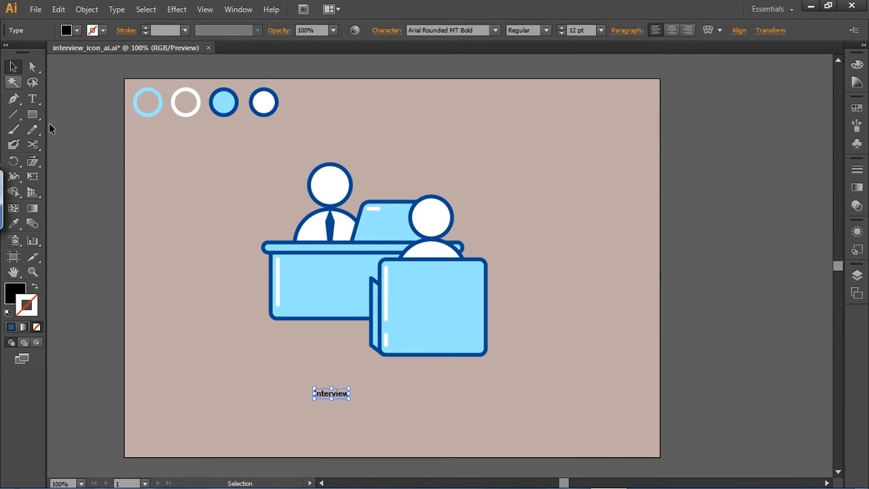
{"action": "left_click_drag", "start_coordinate": [351, 388], "coordinate": [401, 386]}
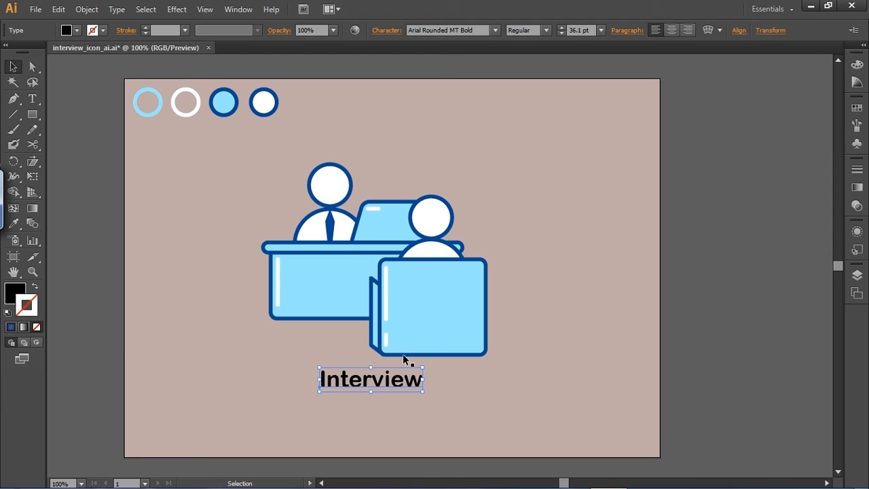
{"action": "key", "text": "i"}
{"action": "left_click", "coordinate": [191, 106]}
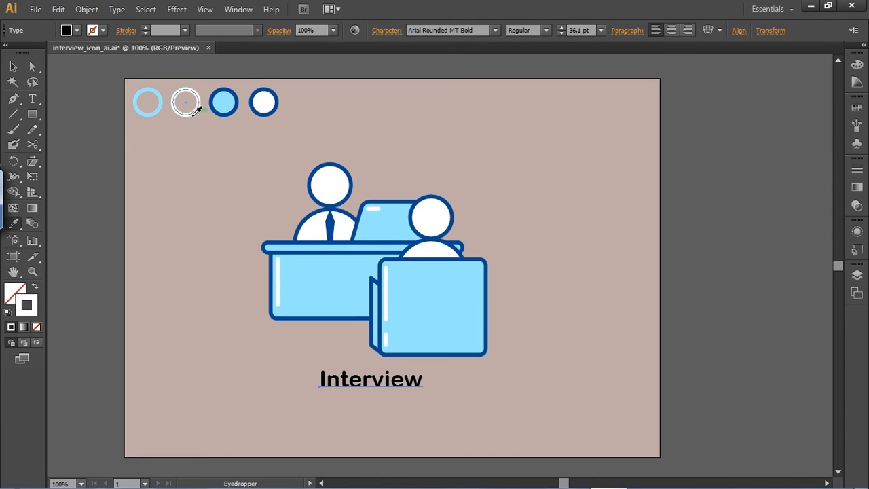
{"action": "key", "text": "v"}
{"action": "left_click", "coordinate": [35, 286]}
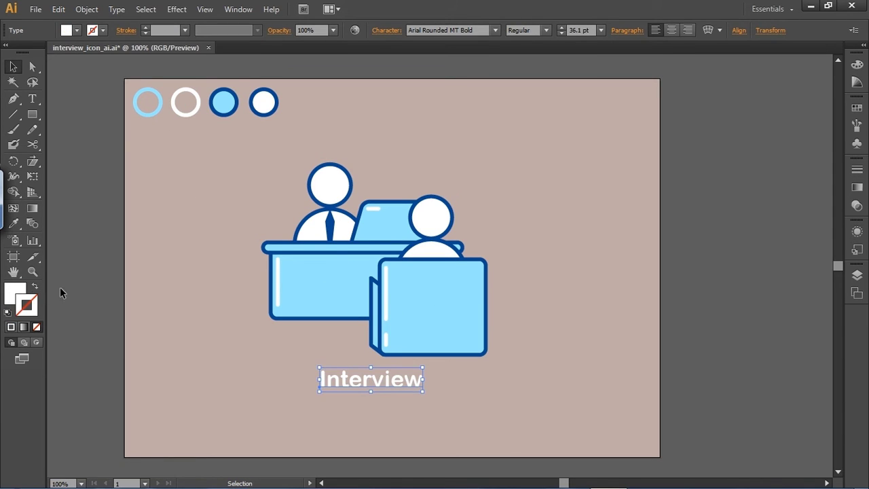
{"action": "left_click", "coordinate": [533, 136]}
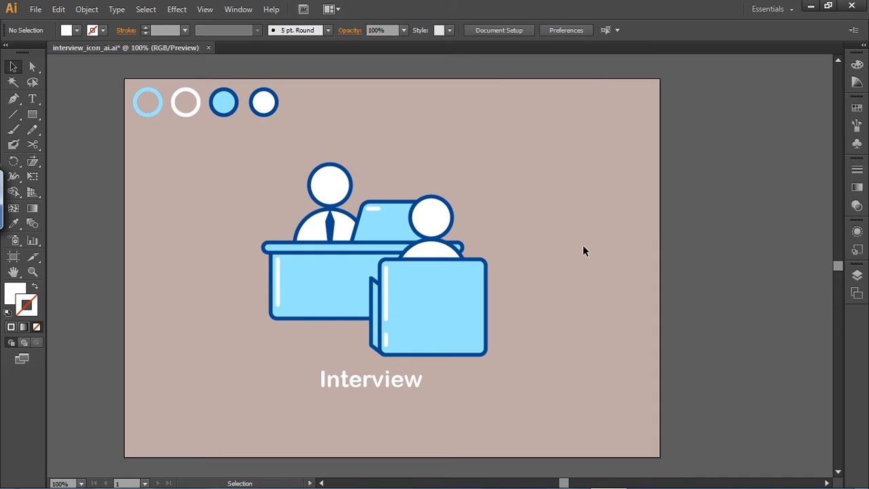
- Draw a short white horizontal line left of the 'Interview' label
{"action": "left_click", "coordinate": [13, 114]}
{"action": "left_click_drag", "start_coordinate": [313, 381], "coordinate": [270, 381]}
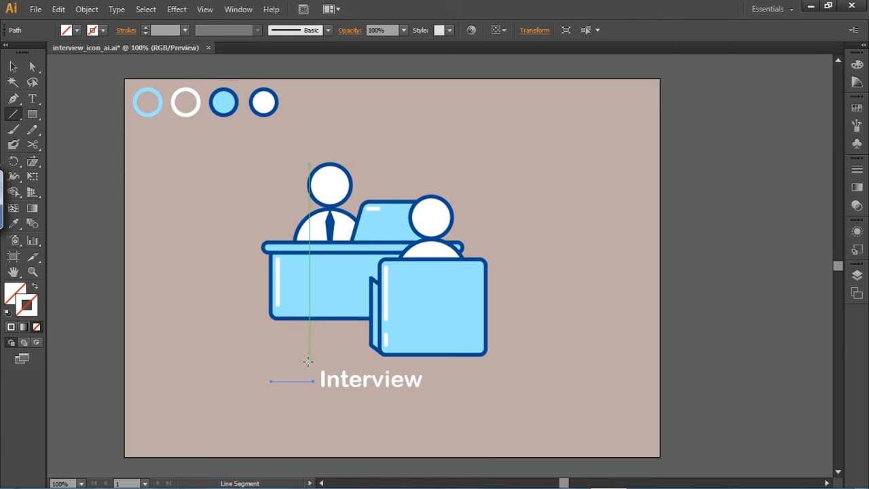
{"action": "key", "text": "v"}
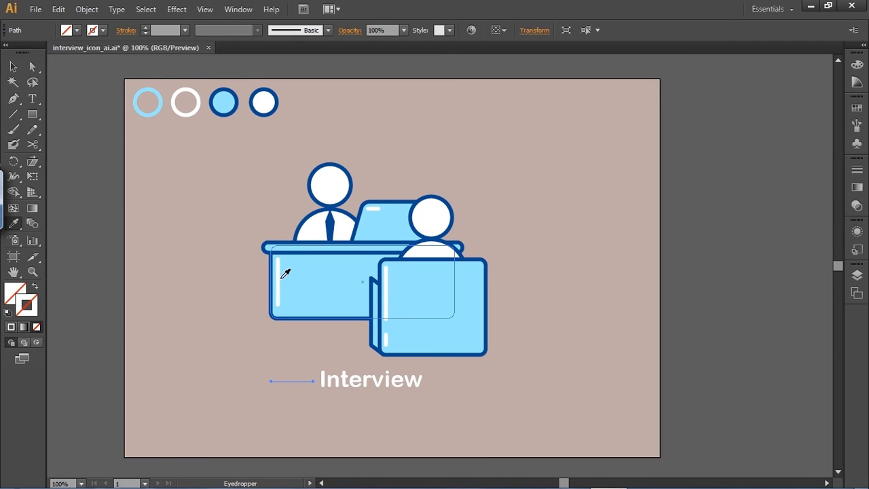
{"action": "left_click", "coordinate": [279, 279]}
{"action": "key", "text": "v"}
{"action": "left_click", "coordinate": [303, 353]}
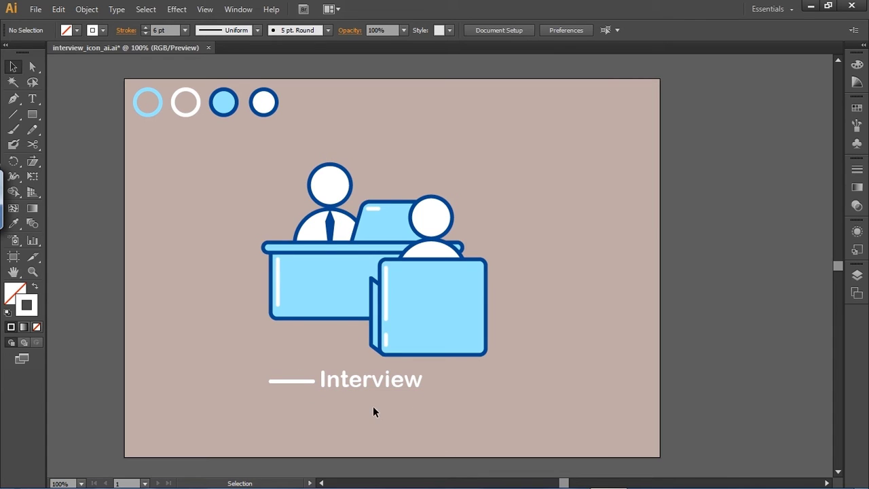
- Duplicate the line past the label's right end and group both lines
{"action": "left_click", "coordinate": [304, 382]}
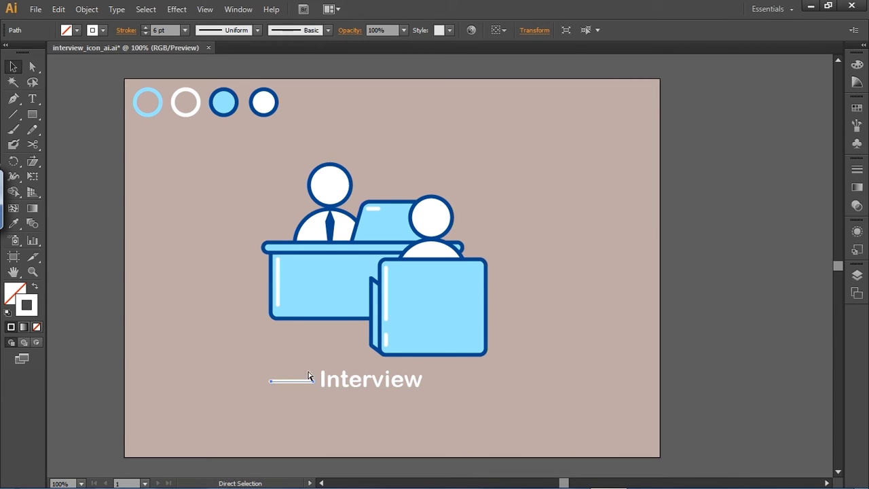
{"action": "key", "text": "alt+shift+Right"}
{"action": "key", "text": "alt+shift+Right"}
{"action": "key", "text": "alt+shift+Right"}
{"action": "key", "text": "shift+Right"}
{"action": "key", "text": "shift+Right"}
{"action": "key", "text": "shift+Right"}
{"action": "key", "text": "shift+Right"}
{"action": "key", "text": "shift+Right"}
{"action": "key", "text": "shift+Right"}
{"action": "key", "text": "shift+Right"}
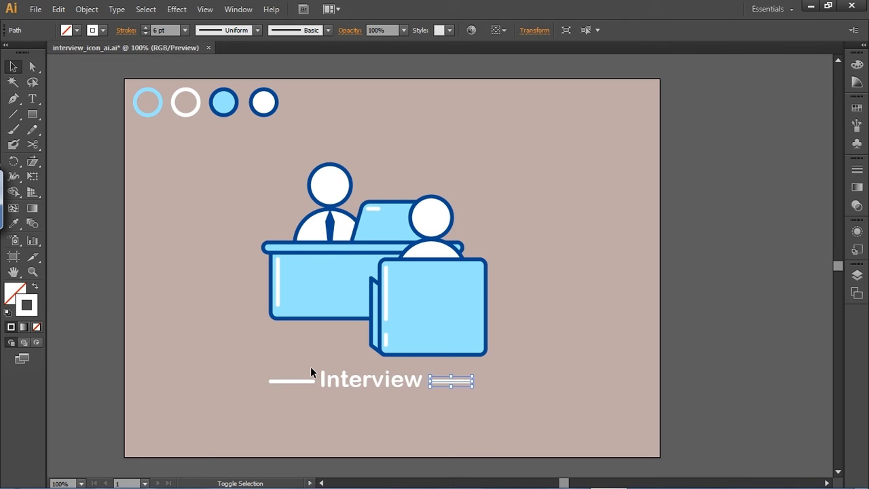
{"action": "left_click", "coordinate": [300, 381], "text": "shift"}
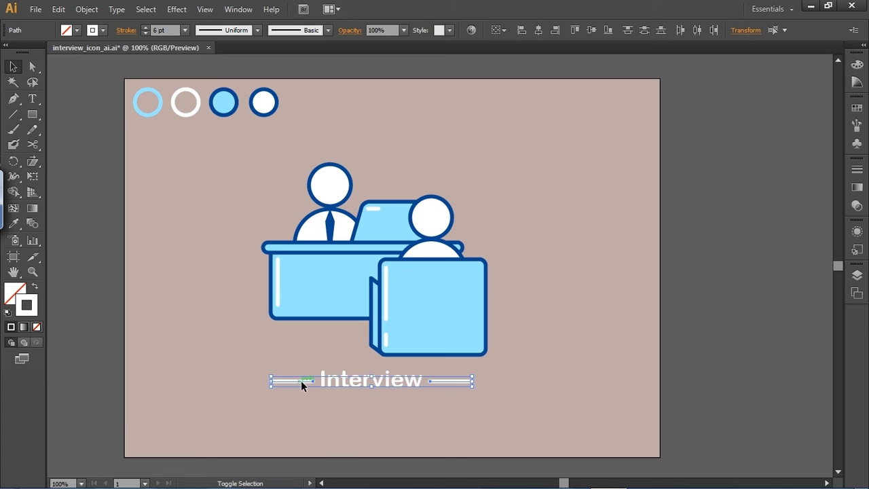
{"action": "key", "text": "ctrl+g"}
- Centre the line group on the 'Interview' label horizontally and vertically
{"action": "left_click", "coordinate": [379, 381], "text": "shift"}
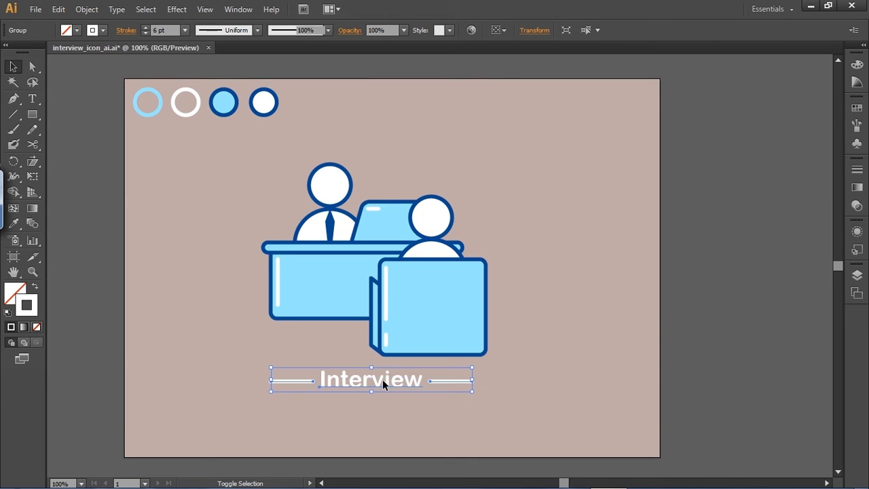
{"action": "left_click", "coordinate": [422, 30]}
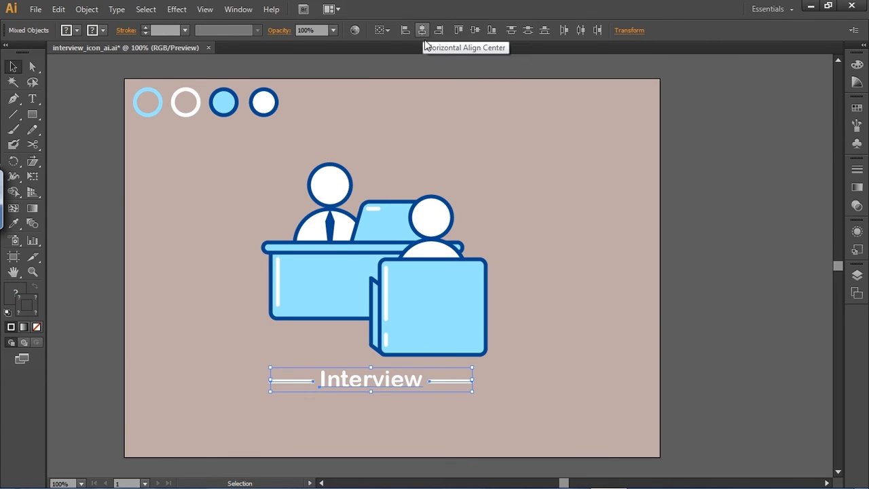
{"action": "left_click", "coordinate": [475, 30]}
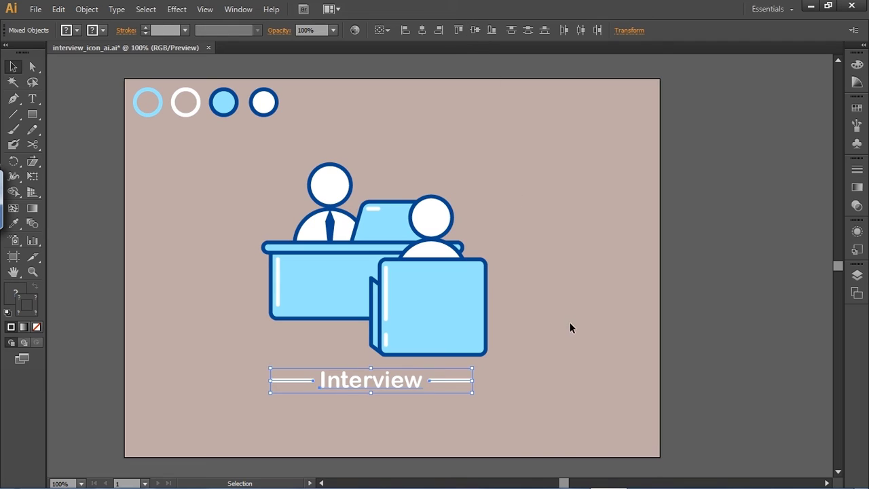
{"action": "left_click", "coordinate": [591, 322]}
{"action": "left_click_drag", "start_coordinate": [446, 407], "coordinate": [291, 369]}
{"action": "left_click", "coordinate": [474, 398]}
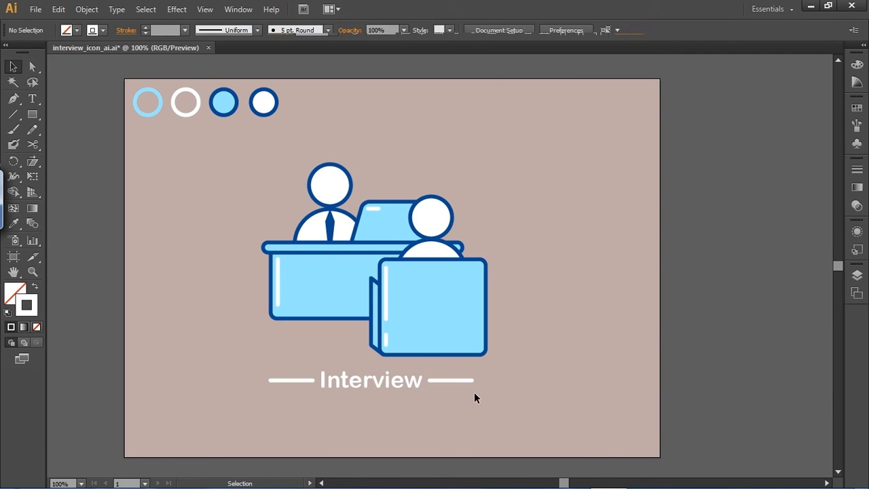
{"action": "left_click_drag", "start_coordinate": [502, 401], "coordinate": [279, 374]}
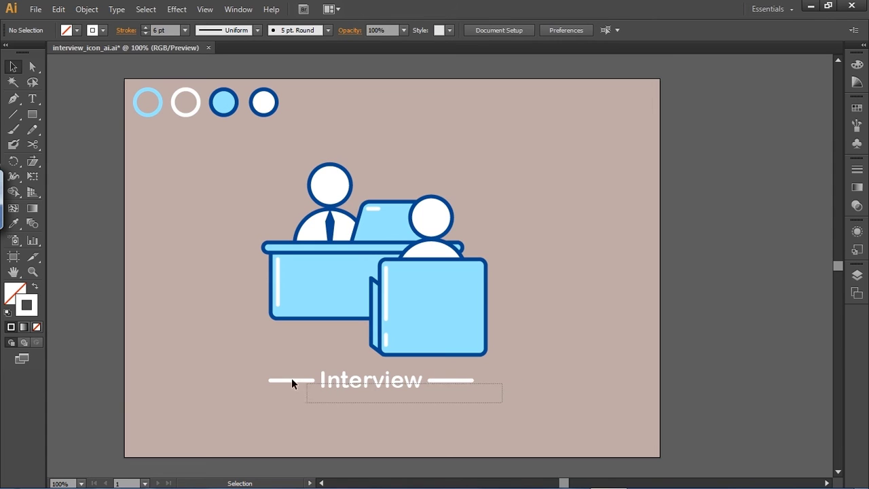
{"action": "left_click", "coordinate": [506, 411]}
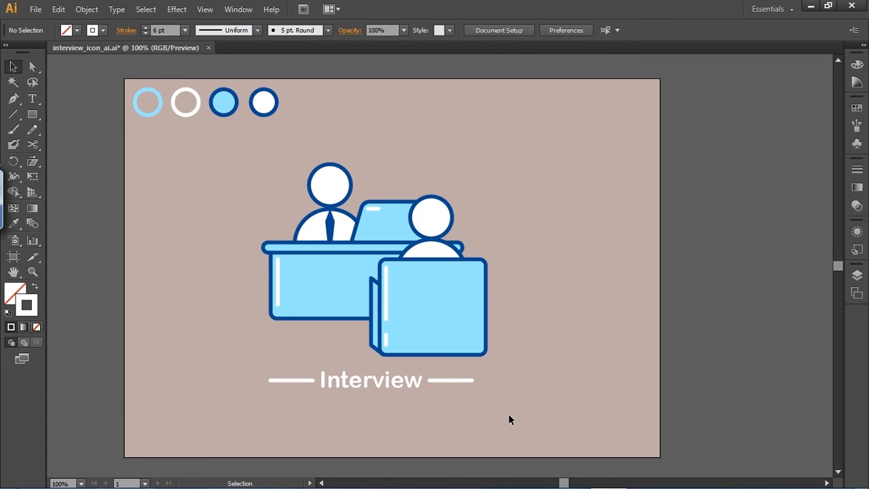
{"action": "left_click", "coordinate": [389, 386]}
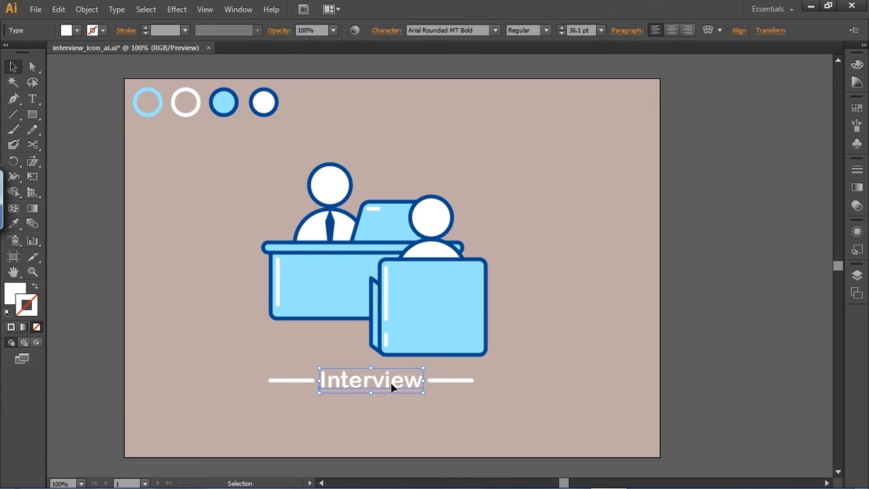
{"action": "left_click", "coordinate": [520, 344]}
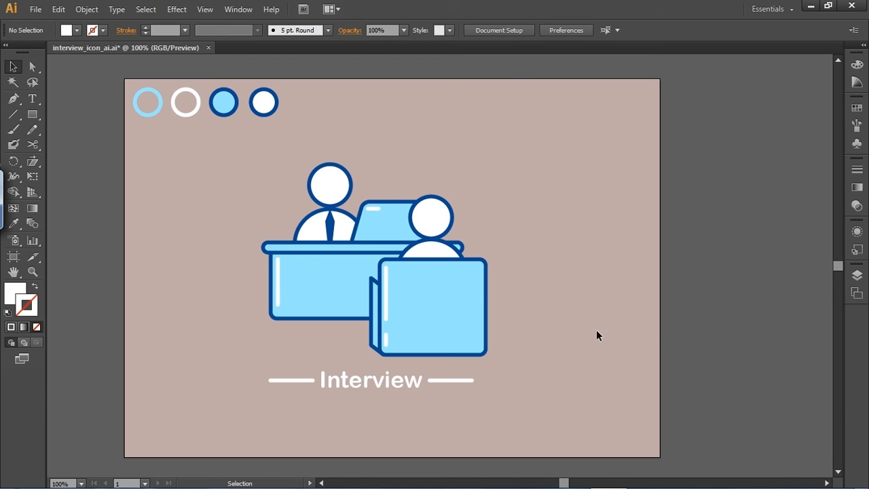
{"action": "left_click", "coordinate": [456, 382]}
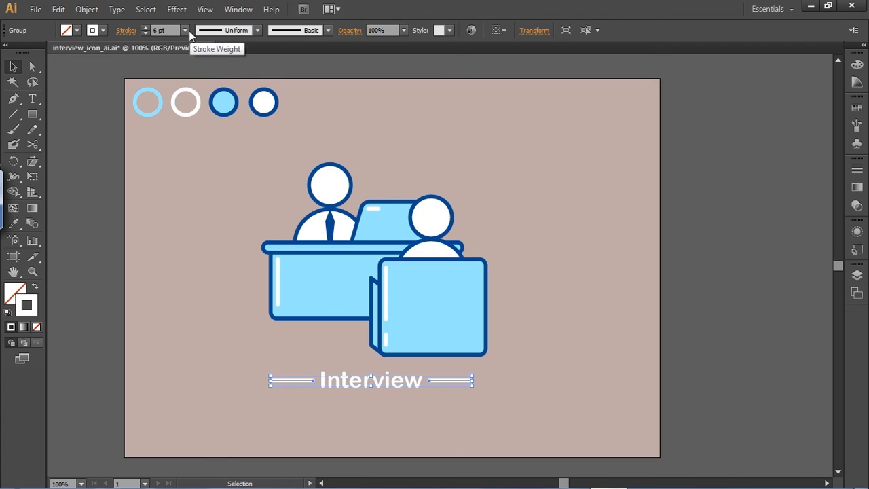
- Set the flanking line group's stroke weight to 4 pt and zoom to 150%
{"action": "left_click", "coordinate": [184, 30]}
{"action": "left_click", "coordinate": [198, 128]}
{"action": "left_click", "coordinate": [215, 187]}
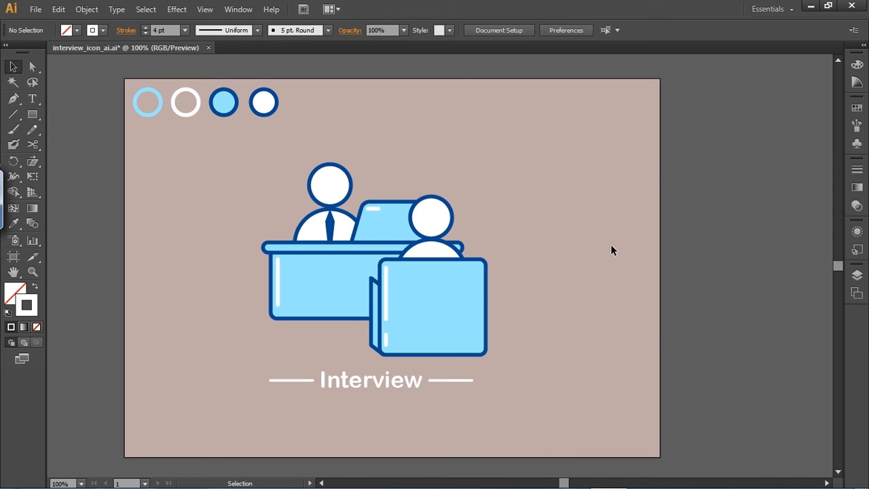
{"action": "key", "text": "ctrl+plus"}
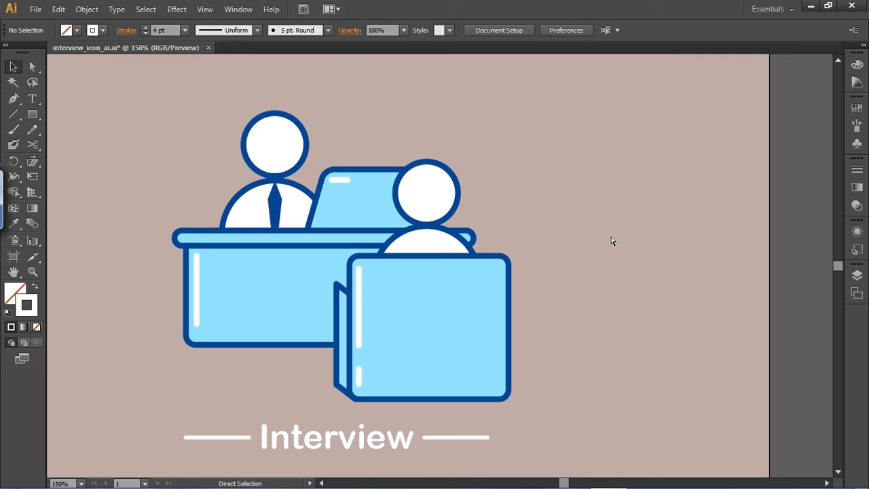
{"action": "scroll", "coordinate": [611, 238], "scroll_direction": "down", "scroll_amount": 1}
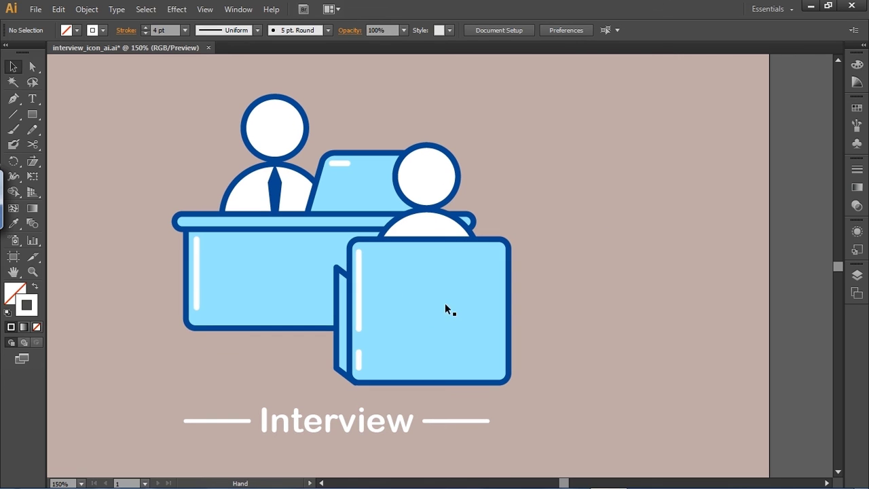
{"action": "key", "text": "ctrl"}
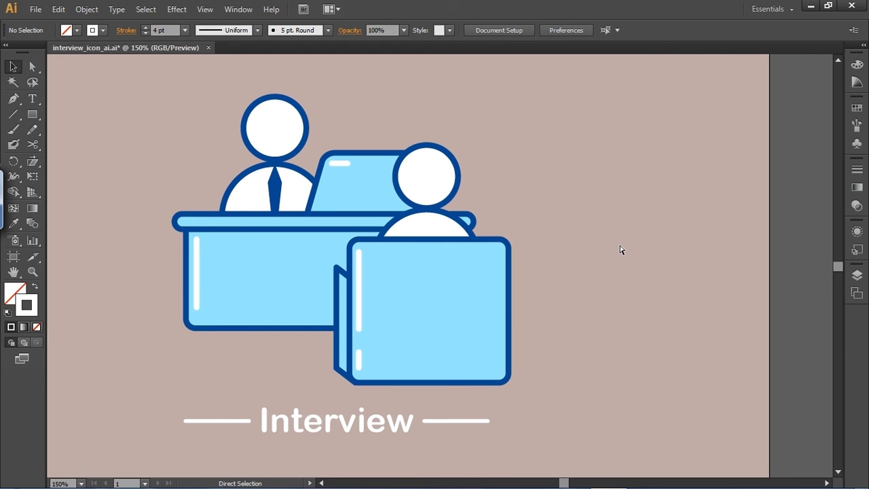